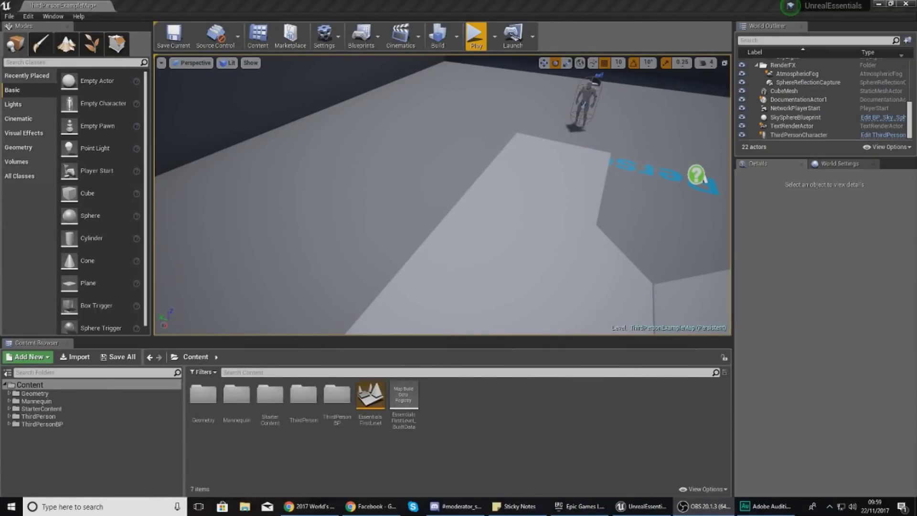
# Select the cube block in front of the raised walkway
pyautogui.moveTo(640, 239)
pyautogui.mouseDown(button='right')
pyautogui.moveTo(749, 205)
pyautogui.moveTo(812, 206)
pyautogui.moveTo(640, 238)
pyautogui.mouseUp(button='right')
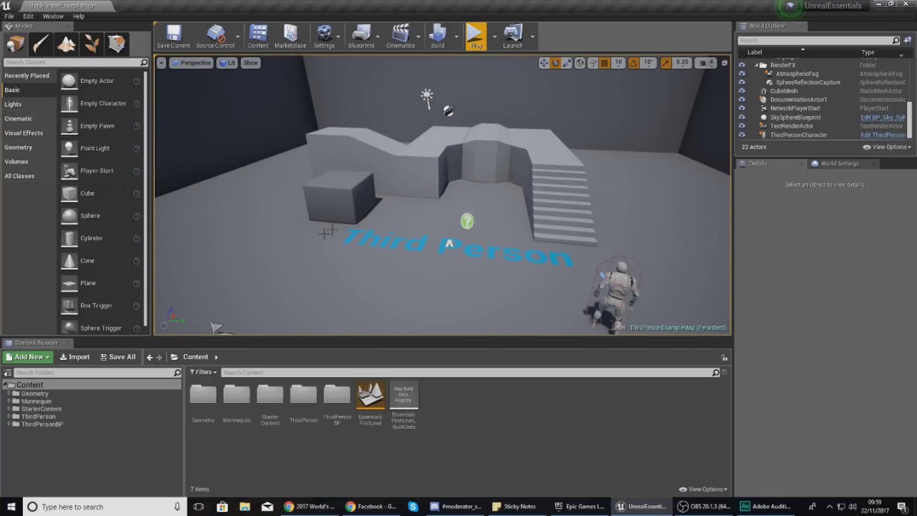
pyautogui.click(329, 212)
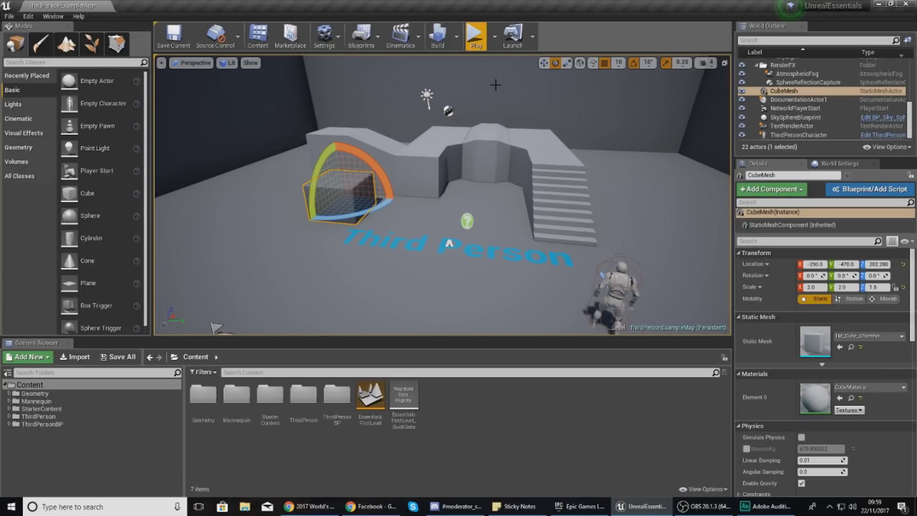
pyautogui.moveTo(470, 159)
pyautogui.mouseDown(button='right')
pyautogui.moveTo(472, 168)
pyautogui.moveTo(482, 148)
pyautogui.moveTo(511, 160)
pyautogui.moveTo(473, 165)
pyautogui.mouseUp(button='right')
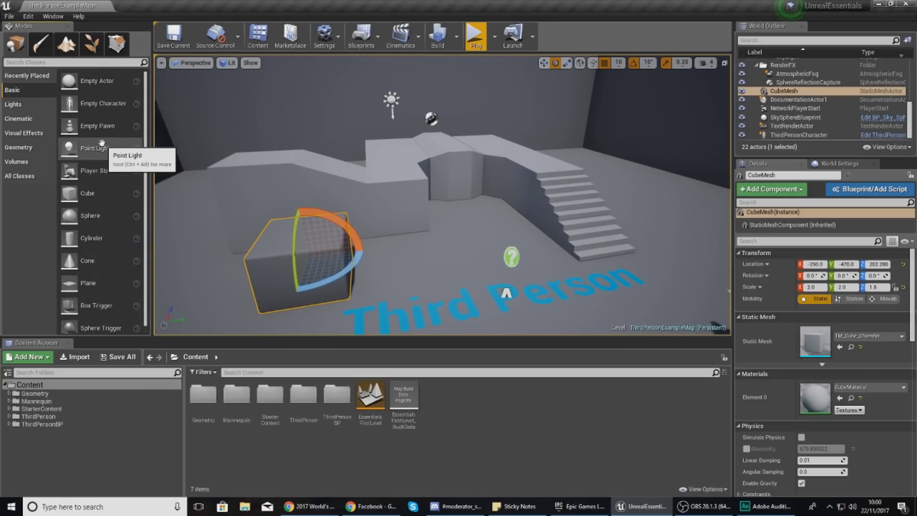
# Browse the placeable actor categories from Lights through All Classes, ending on the Basic category
pyautogui.click(40, 106)
pyautogui.click(32, 120)
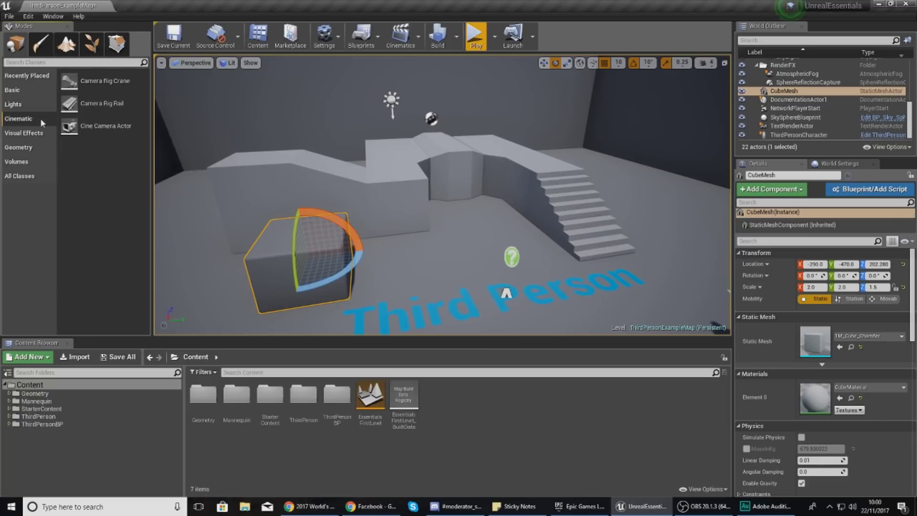
pyautogui.click(36, 136)
pyautogui.click(34, 149)
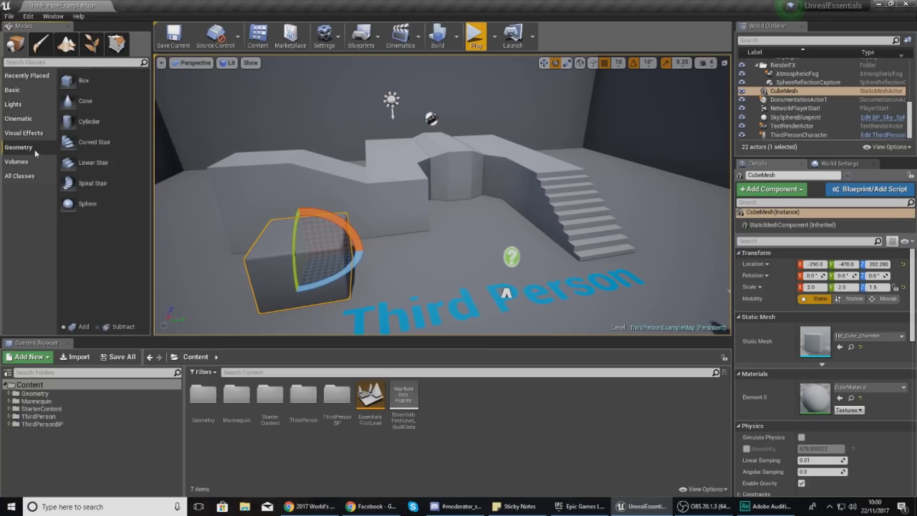
pyautogui.click(33, 162)
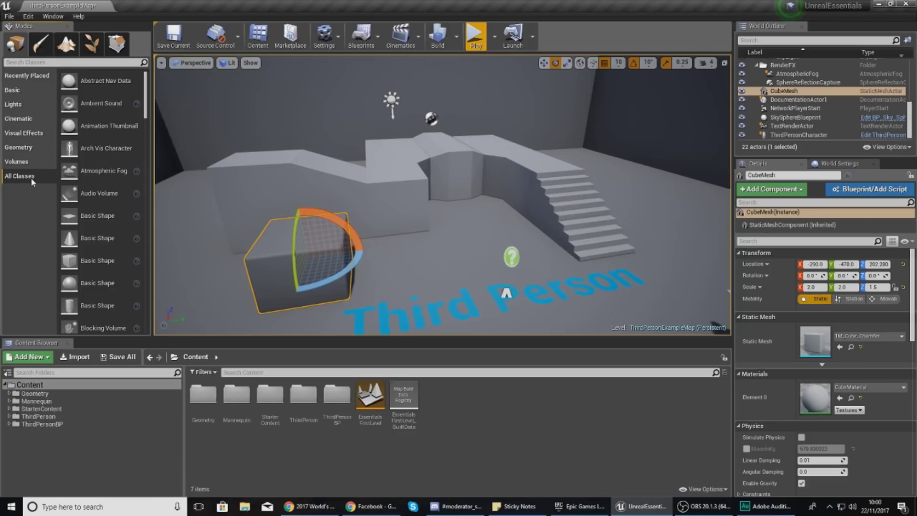
pyautogui.click(31, 177)
pyautogui.click(25, 94)
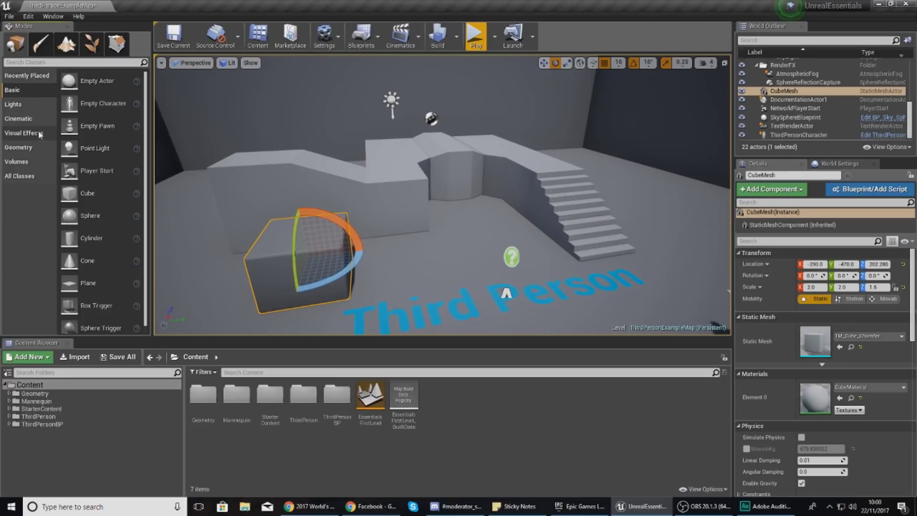
pyautogui.click(35, 105)
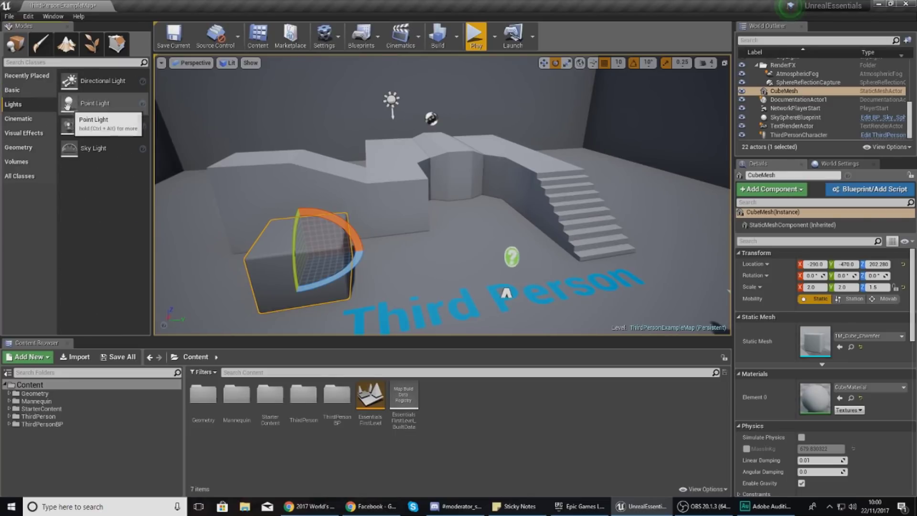
pyautogui.click(26, 118)
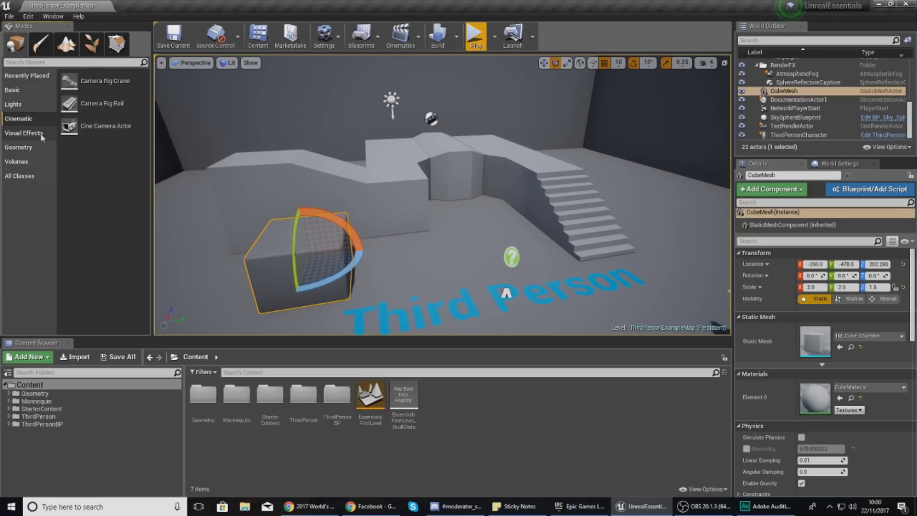
pyautogui.click(30, 90)
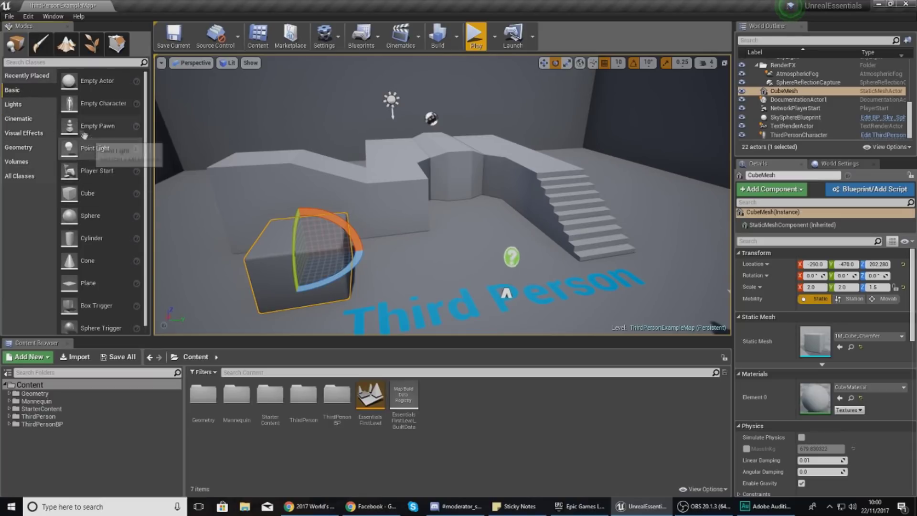
# Place a basic Cube on the empty floor at about Y -300, Z 130, and focus the view on it
pyautogui.click(454, 229)
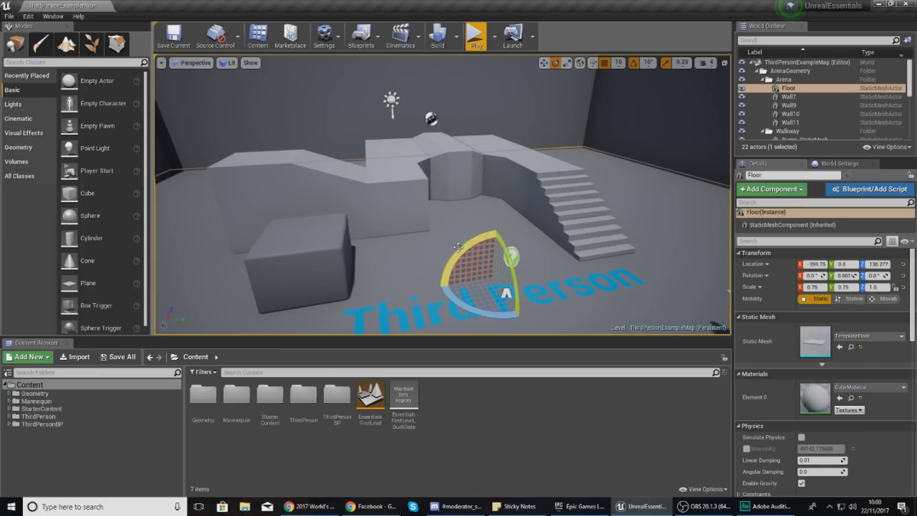
pyautogui.scroll(-8, 455, 228)
pyautogui.moveTo(511, 125); pyautogui.dragTo(367, 151, button='right')
pyautogui.click(544, 64)
pyautogui.moveTo(511, 143); pyautogui.dragTo(548, 142, button='right')
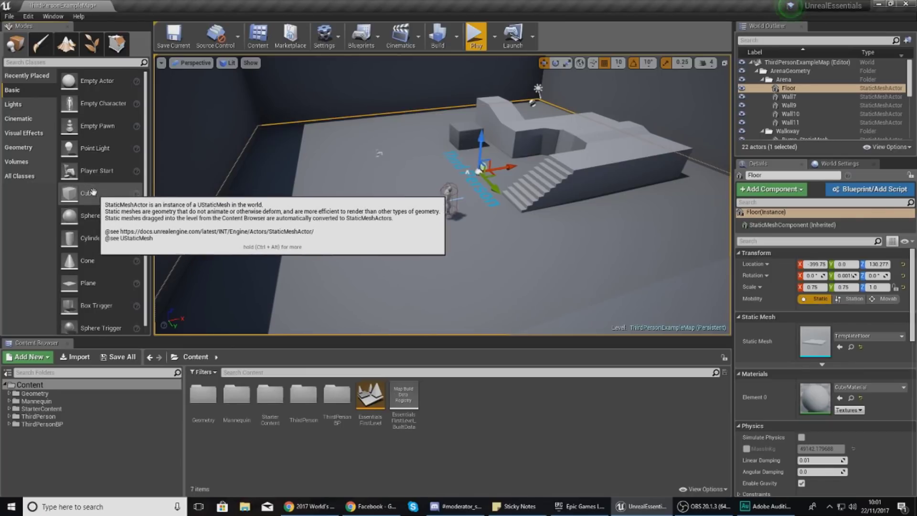
pyautogui.moveTo(90, 194); pyautogui.dragTo(336, 171)
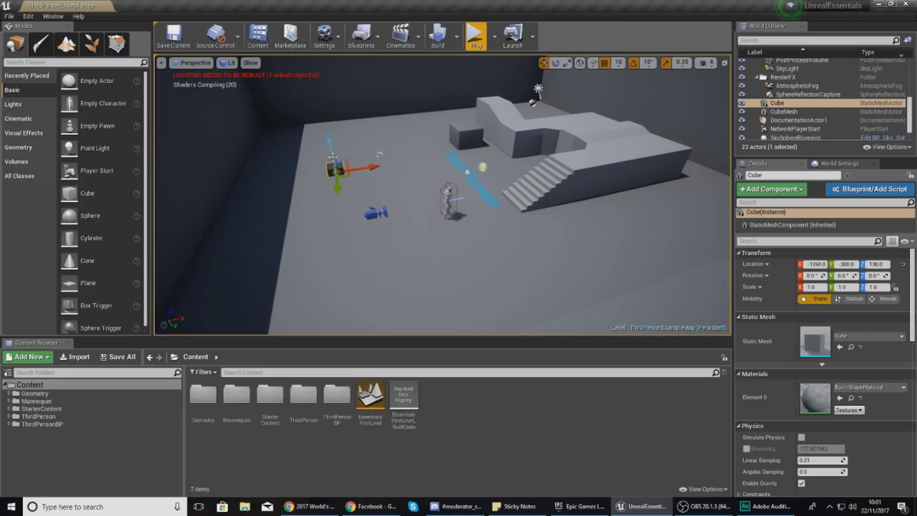
pyautogui.press('f')
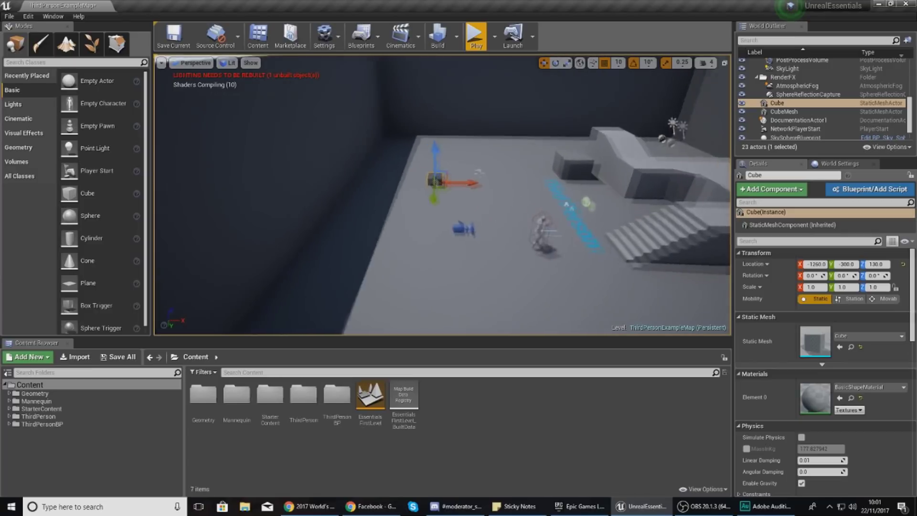
pyautogui.moveTo(470, 203)
pyautogui.mouseDown(button='right')
pyautogui.moveTo(507, 203)
pyautogui.moveTo(470, 203)
pyautogui.mouseUp(button='right')
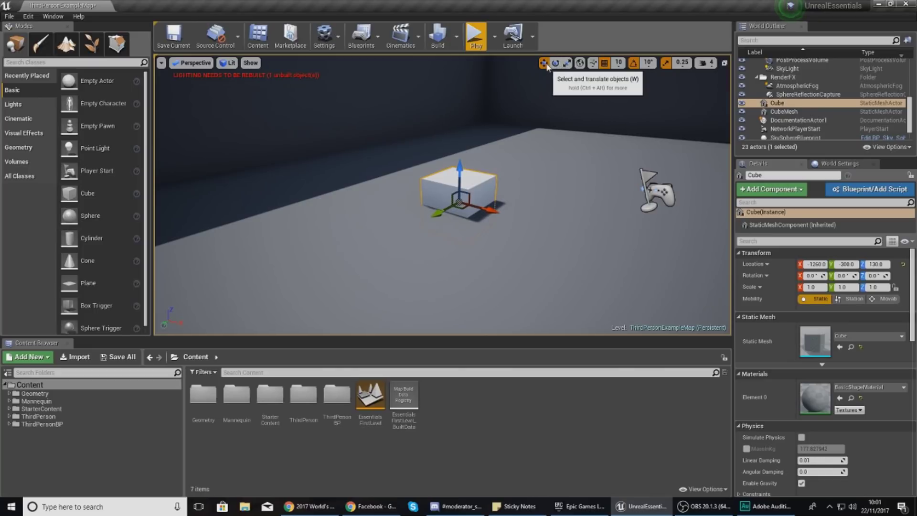
# Move the new cube to Y -370, Z 170, and rotate it to about -100° around the Z axis
pyautogui.moveTo(461, 173); pyautogui.dragTo(456, 149)
pyautogui.moveTo(439, 192); pyautogui.dragTo(516, 194)
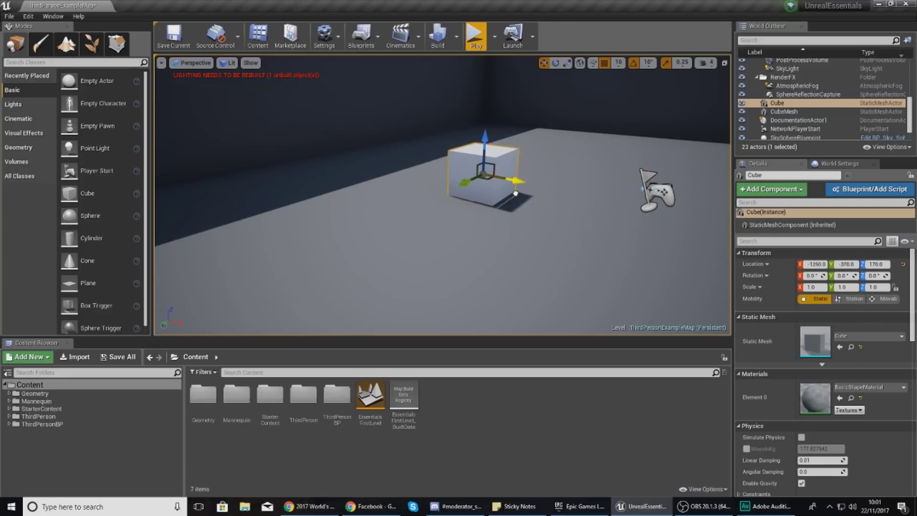
pyautogui.click(555, 64)
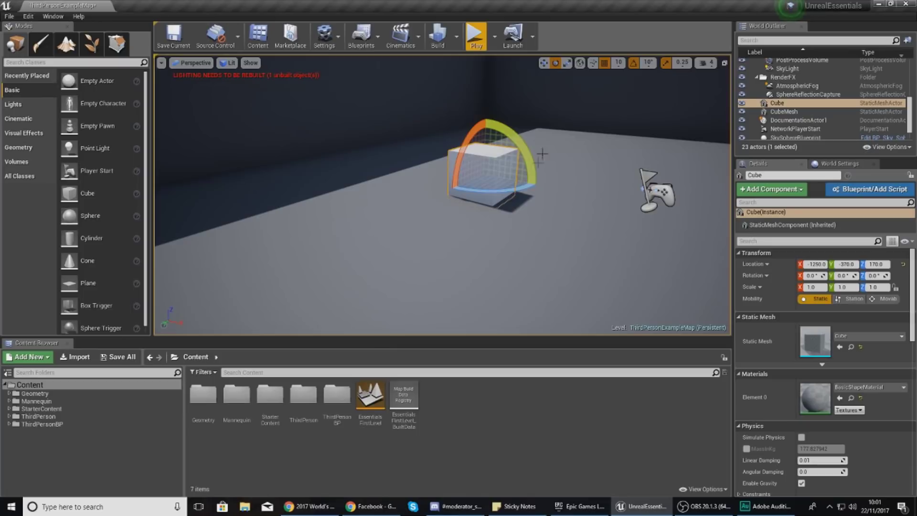
pyautogui.moveTo(525, 186); pyautogui.dragTo(472, 190)
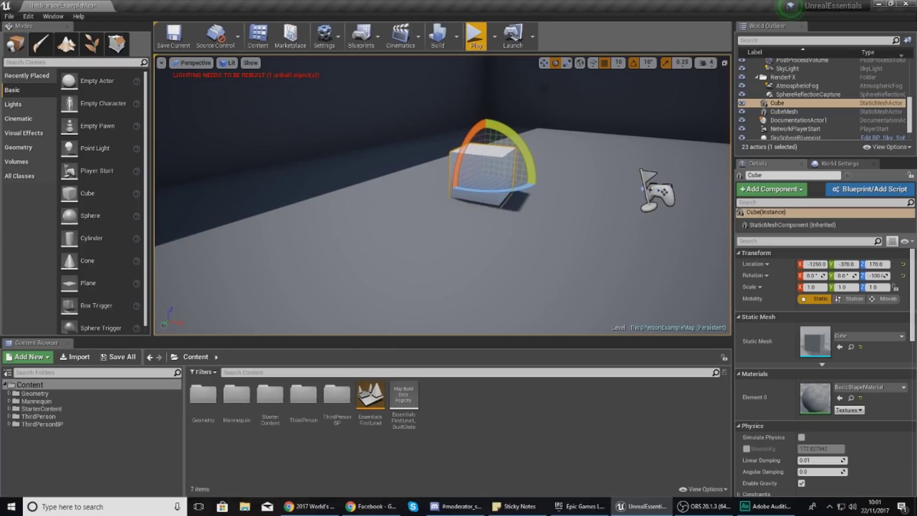
# Try scaling the cube uniformly and undo the scaling
pyautogui.click(566, 64)
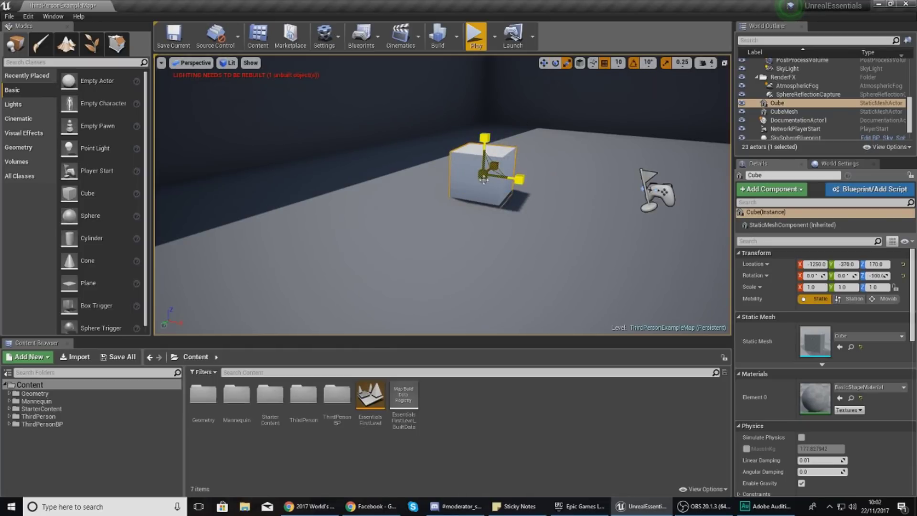
pyautogui.moveTo(484, 179); pyautogui.dragTo(476, 159)
pyautogui.hotkey('ctrl', 'z')
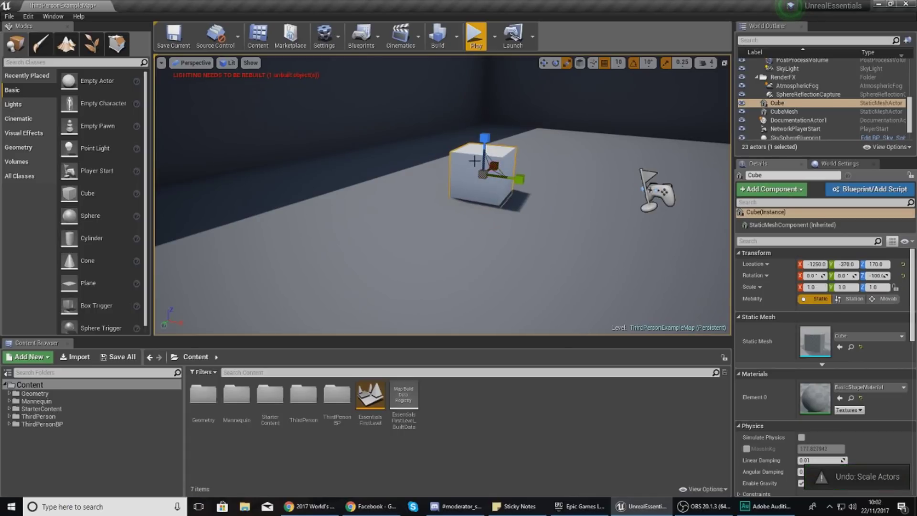
# Cycle the cube's transform mode through translate, rotate and scale, finishing in translate mode
pyautogui.click(543, 63)
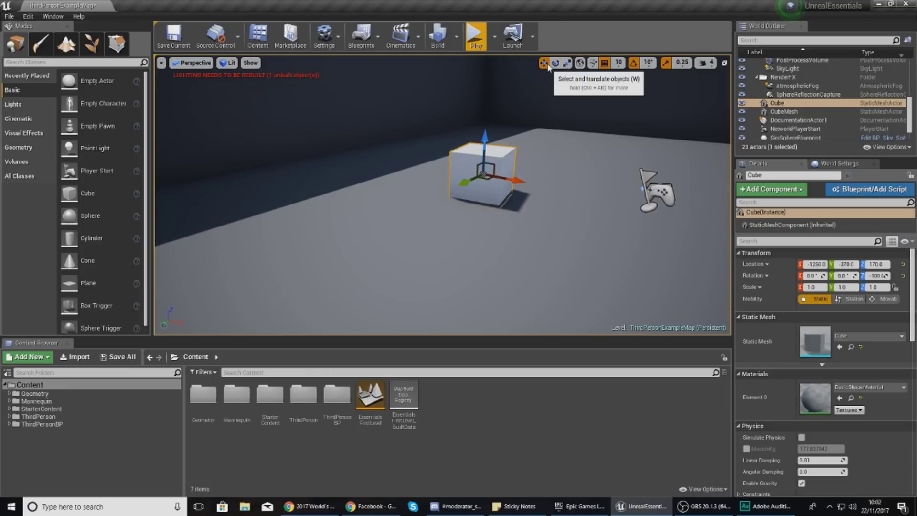
pyautogui.moveTo(475, 157); pyautogui.dragTo(498, 157, button='right')
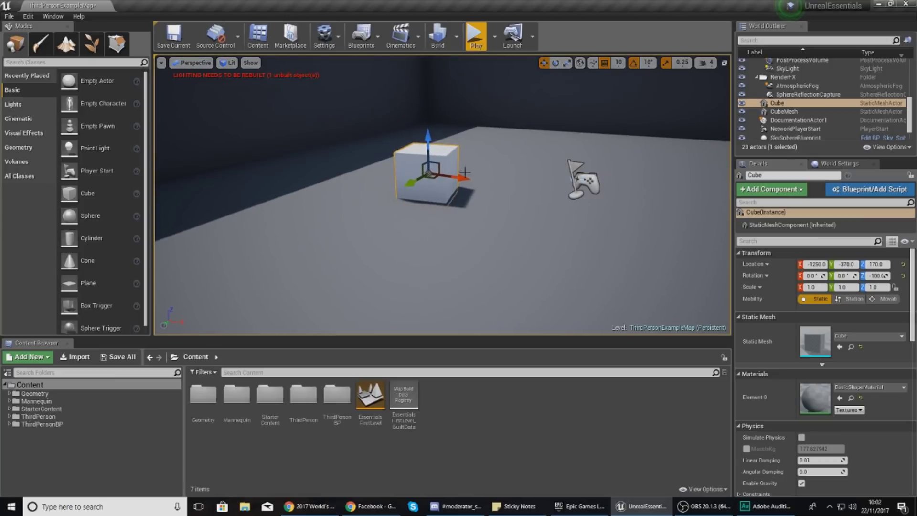
pyautogui.press('e')
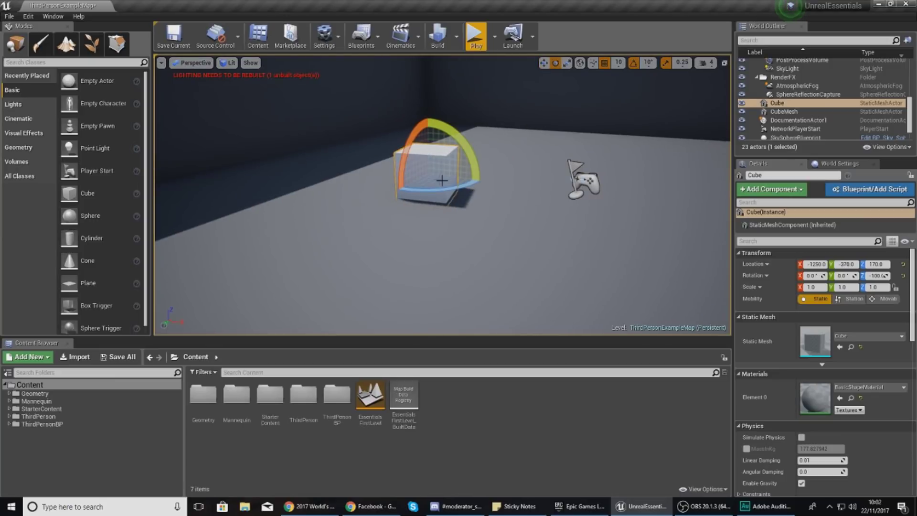
pyautogui.press('r')
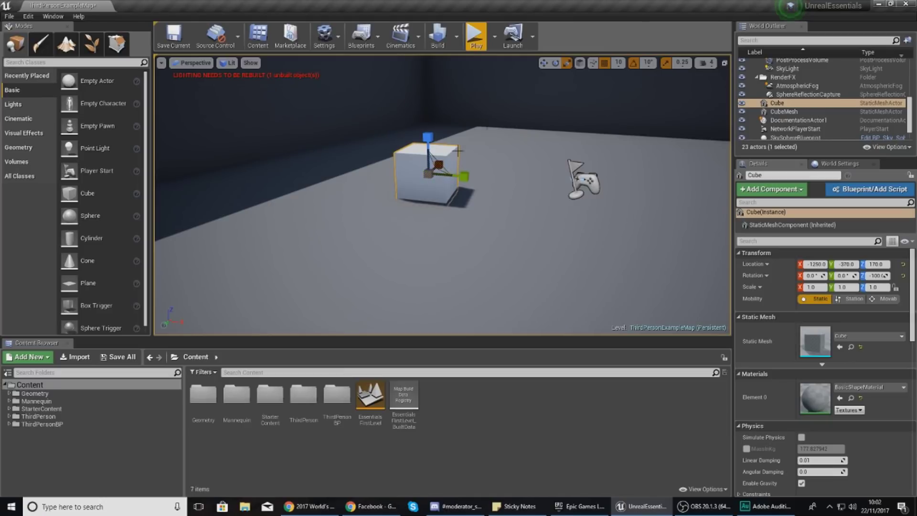
pyautogui.press('w')
pyautogui.press('e')
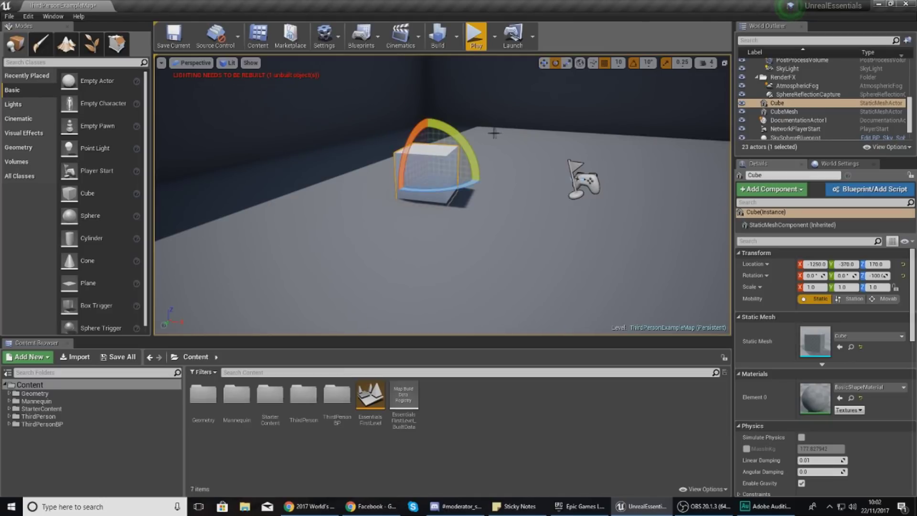
pyautogui.press('r')
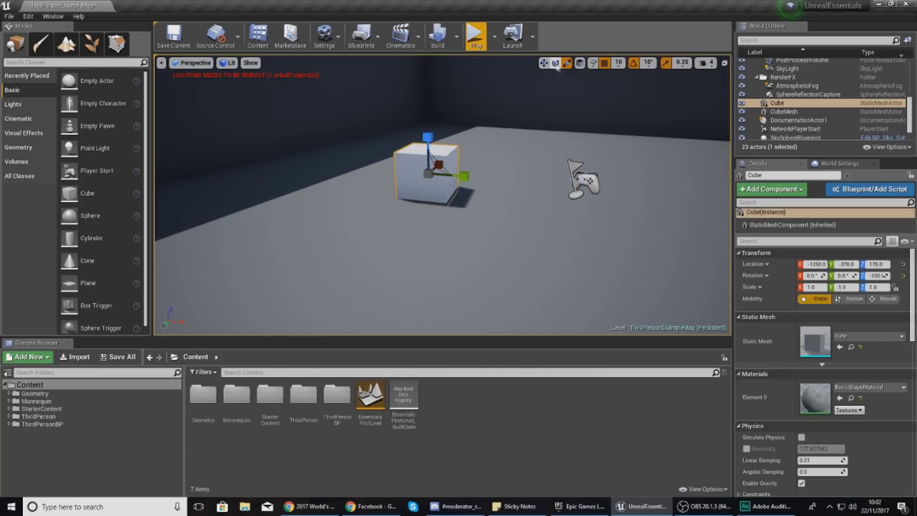
pyautogui.press('w')
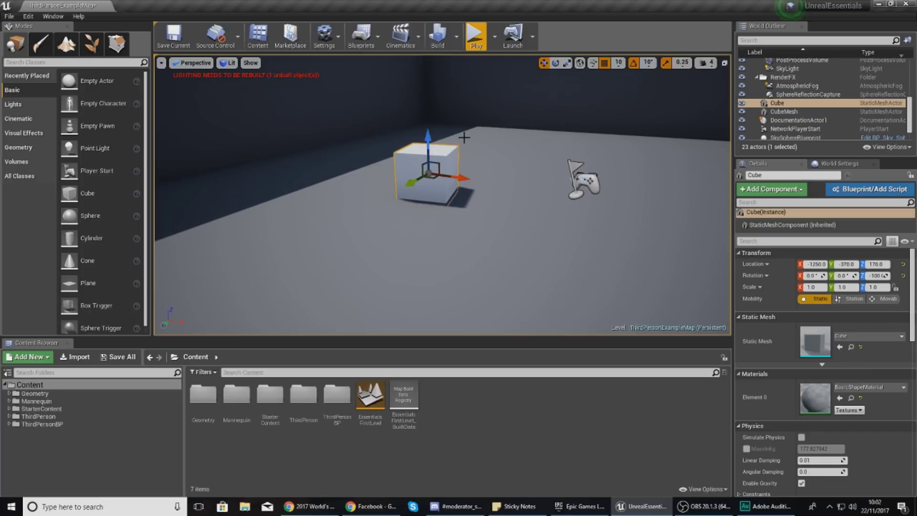
# Fly around the cube to examine it from different distances and angles
pyautogui.moveTo(520, 147); pyautogui.dragTo(487, 152, button='right')
pyautogui.press('w')
pyautogui.press('s')
pyautogui.press('w')
pyautogui.press('s')
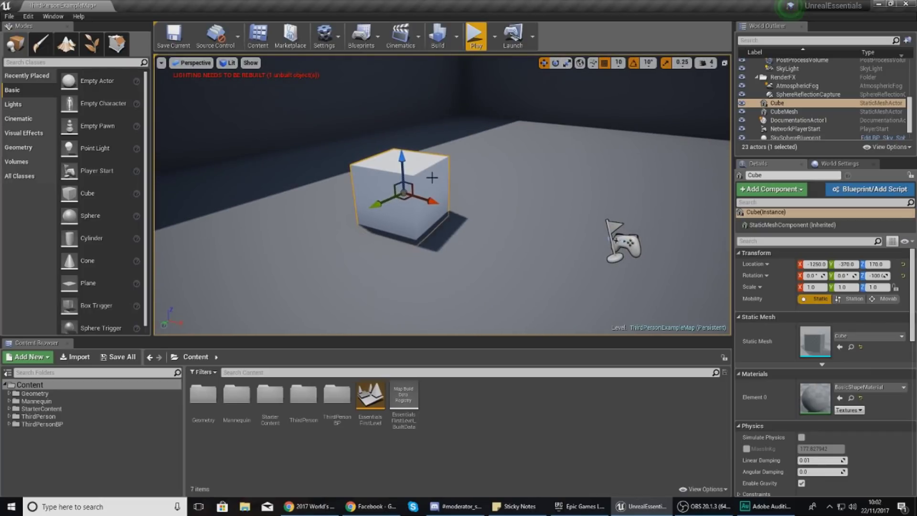
pyautogui.moveTo(481, 157)
pyautogui.mouseDown(button='right')
pyautogui.moveTo(460, 174)
pyautogui.moveTo(477, 168)
pyautogui.mouseUp(button='right')
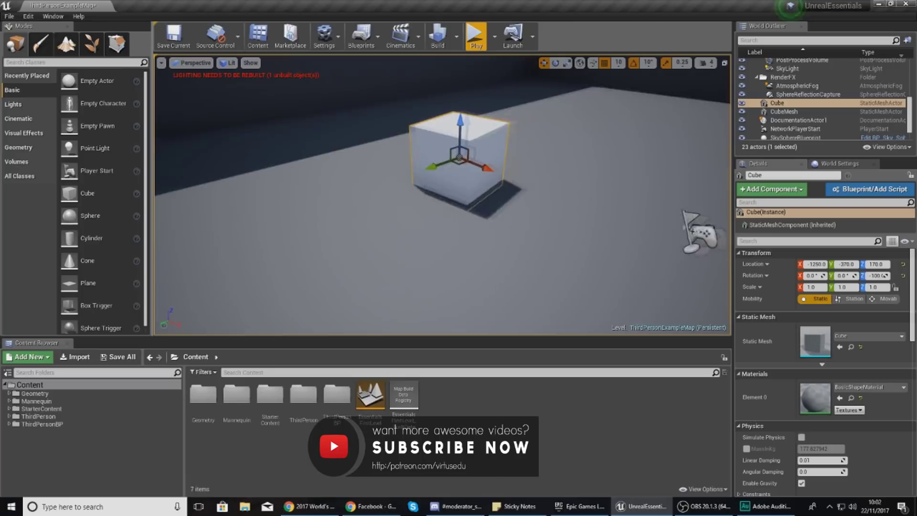
pyautogui.moveTo(334, 215)
pyautogui.mouseDown(button='right')
pyautogui.moveTo(306, 213)
pyautogui.moveTo(326, 214)
pyautogui.mouseUp(button='right')
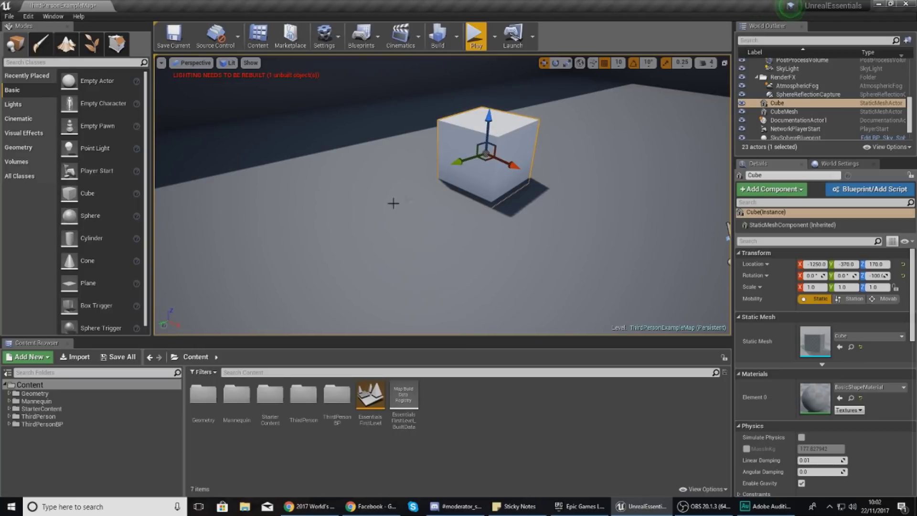
pyautogui.moveTo(539, 138); pyautogui.dragTo(565, 95, button='right')
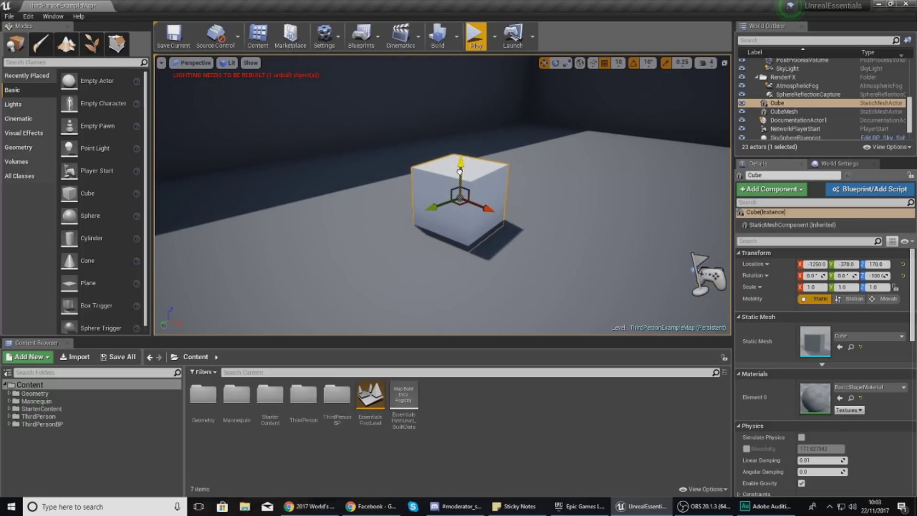
# Move the cube vertically to Z 190 and along the Y axis to -440
pyautogui.moveTo(459, 171); pyautogui.dragTo(441, 68)
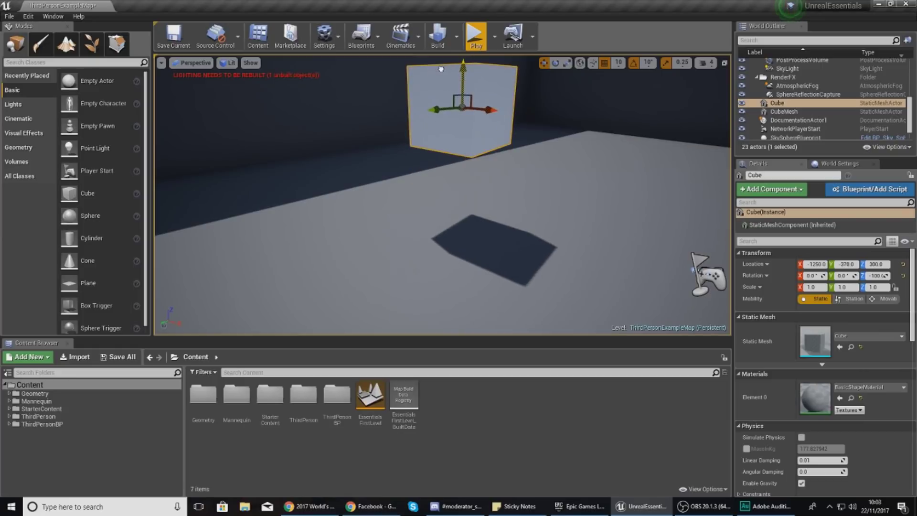
pyautogui.moveTo(466, 66); pyautogui.dragTo(448, 151)
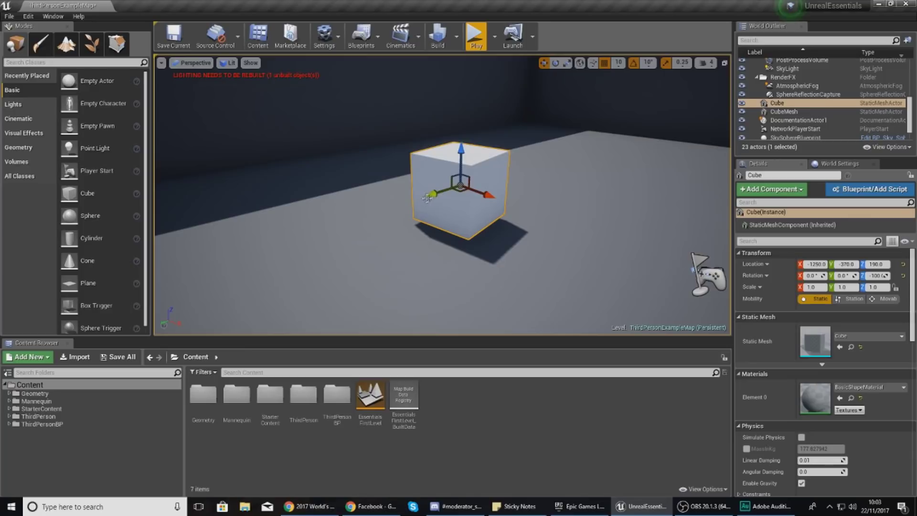
pyautogui.moveTo(438, 193); pyautogui.dragTo(471, 219)
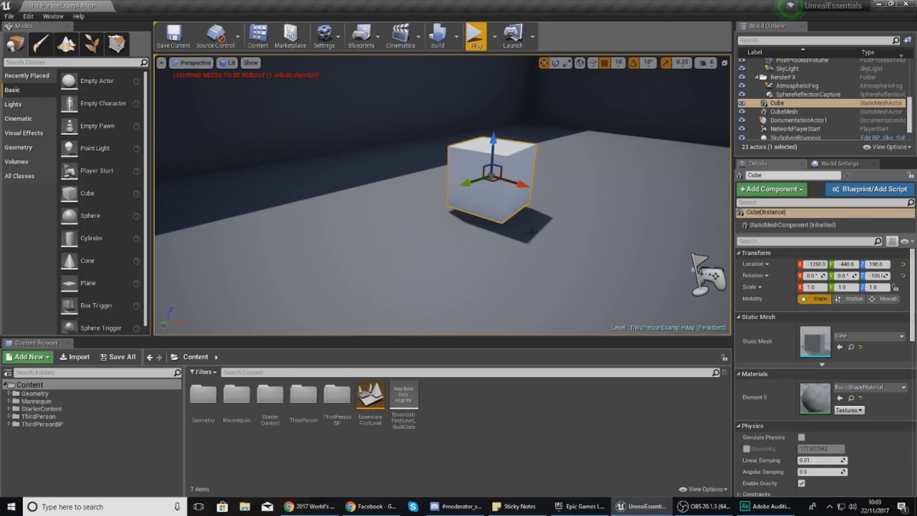
pyautogui.moveTo(532, 232); pyautogui.dragTo(482, 237, button='right')
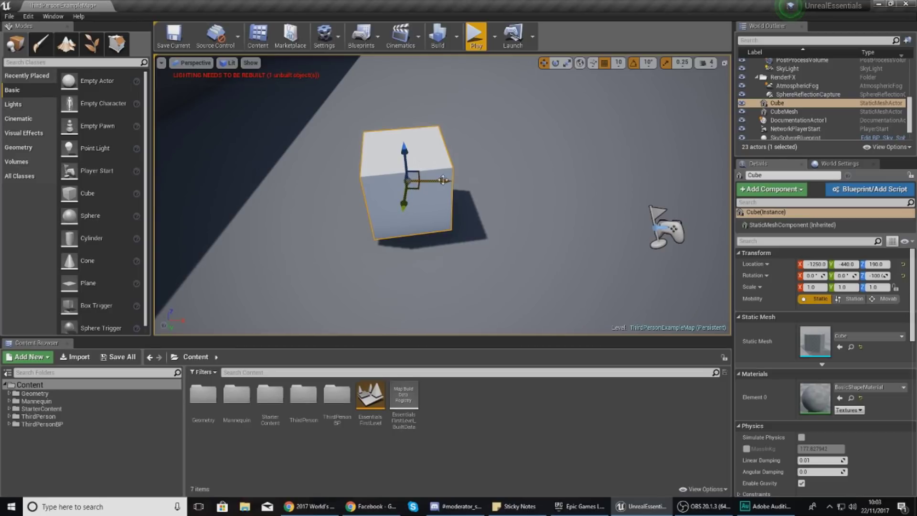
# Move the cube along two axes at once, ending at about X -1183 and Y -410
pyautogui.moveTo(418, 187)
pyautogui.mouseDown()
pyautogui.moveTo(475, 224)
pyautogui.moveTo(603, 163)
pyautogui.moveTo(619, 212)
pyautogui.moveTo(609, 252)
pyautogui.moveTo(624, 128)
pyautogui.moveTo(539, 260)
pyautogui.moveTo(493, 169)
pyautogui.moveTo(420, 178)
pyautogui.moveTo(523, 180)
pyautogui.moveTo(436, 160)
pyautogui.moveTo(482, 160)
pyautogui.moveTo(378, 205)
pyautogui.moveTo(603, 93)
pyautogui.moveTo(339, 229)
pyautogui.moveTo(626, 132)
pyautogui.moveTo(503, 200)
pyautogui.moveTo(528, 205)
pyautogui.moveTo(549, 180)
pyautogui.moveTo(411, 193)
pyautogui.mouseUp()
pyautogui.moveTo(395, 207); pyautogui.dragTo(530, 214, button='right')
pyautogui.press('w')
pyautogui.press('a')
pyautogui.moveTo(398, 216); pyautogui.dragTo(461, 208, button='right')
pyautogui.moveTo(473, 192); pyautogui.dragTo(365, 188)
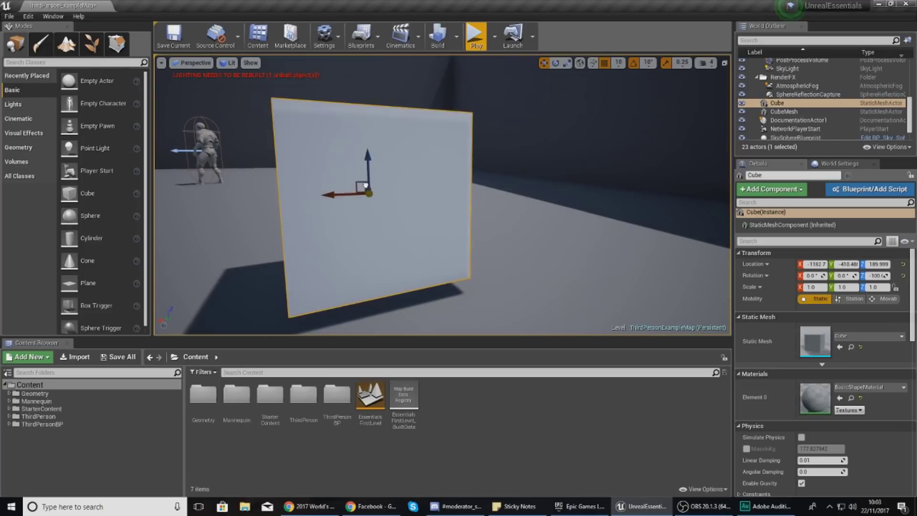
# Move the cube to about X -1193 and Y -360
pyautogui.moveTo(365, 188); pyautogui.dragTo(215, 268, button='right')
pyautogui.press('d')
pyautogui.moveTo(471, 172); pyautogui.dragTo(449, 163, button='right')
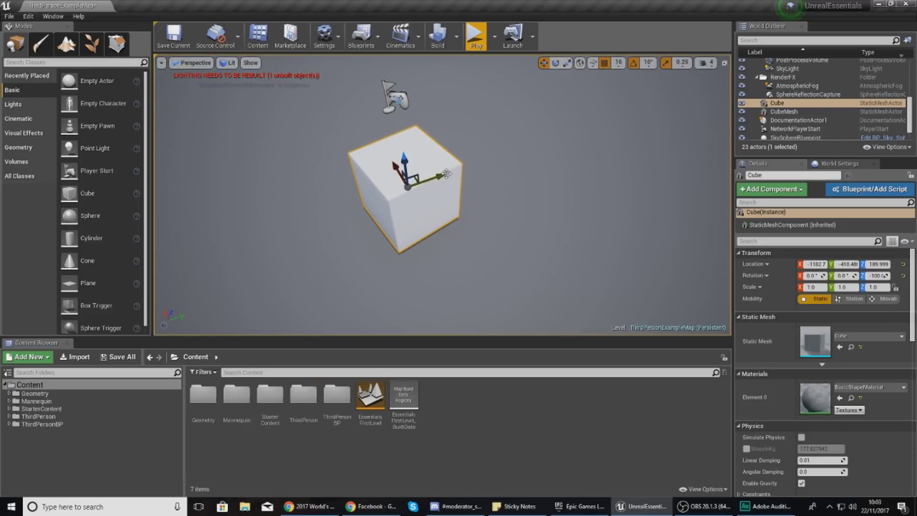
pyautogui.moveTo(446, 173)
pyautogui.mouseDown()
pyautogui.moveTo(597, 151)
pyautogui.moveTo(456, 94)
pyautogui.moveTo(464, 122)
pyautogui.moveTo(451, 167)
pyautogui.mouseUp()
pyautogui.press('w')
pyautogui.press('d')
pyautogui.moveTo(598, 153); pyautogui.dragTo(430, 153, button='right')
pyautogui.press('s')
pyautogui.moveTo(559, 191); pyautogui.dragTo(567, 204, button='right')
pyautogui.press('d')
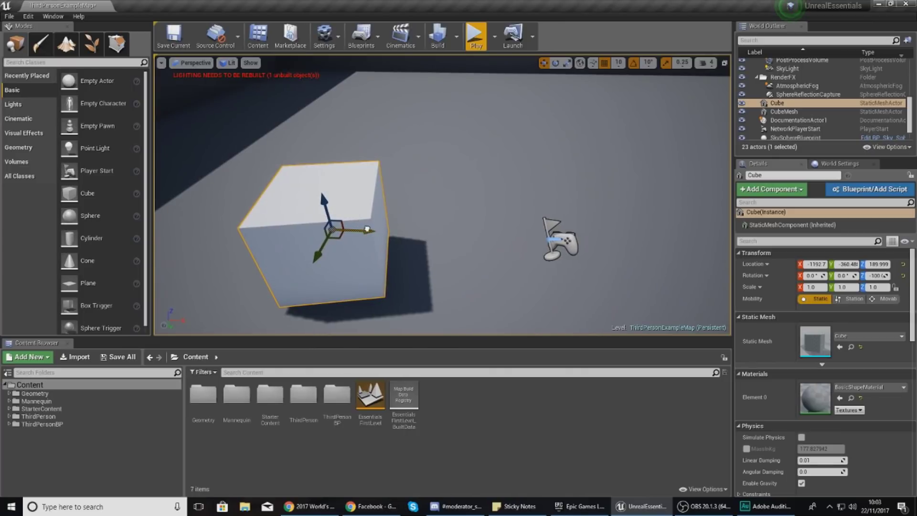
# Move the cube back and forth along the X axis with 10-unit snapping, ending at about X -1103
pyautogui.moveTo(371, 230); pyautogui.dragTo(387, 256)
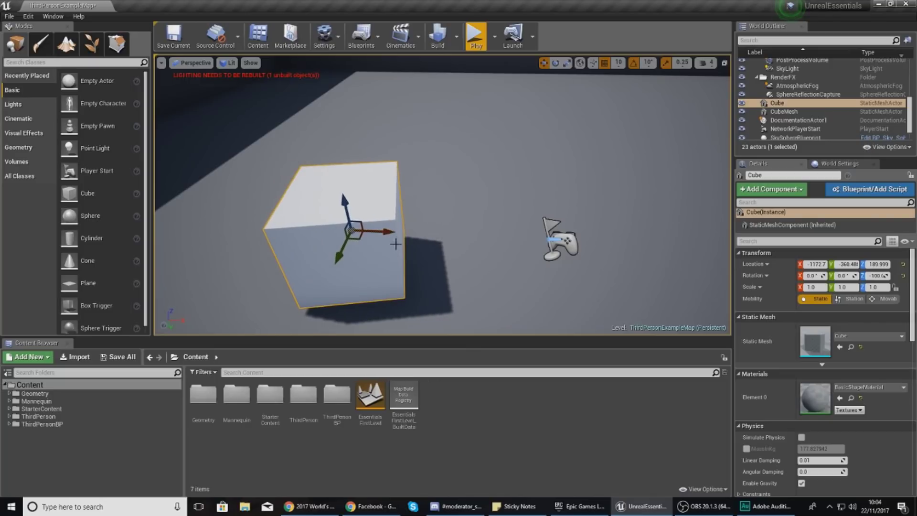
pyautogui.moveTo(389, 231); pyautogui.dragTo(467, 270)
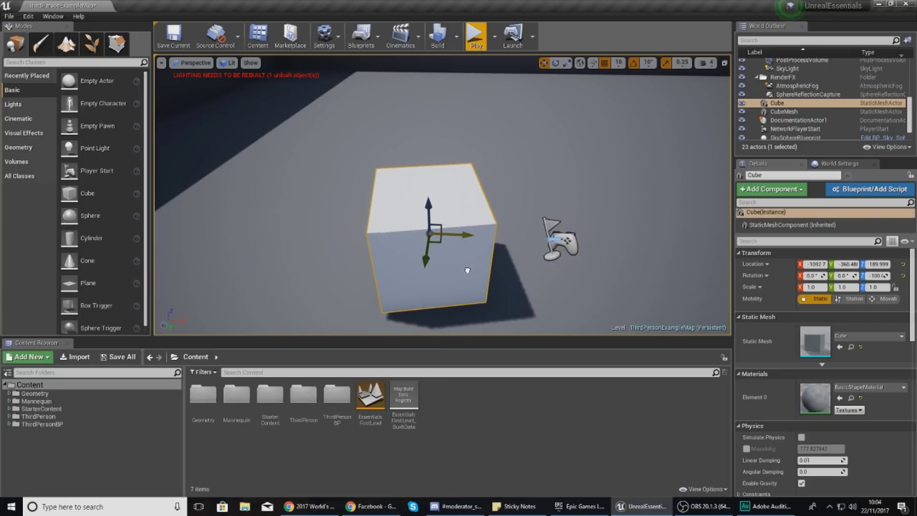
pyautogui.moveTo(467, 237)
pyautogui.mouseDown()
pyautogui.moveTo(457, 246)
pyautogui.moveTo(496, 248)
pyautogui.moveTo(460, 253)
pyautogui.mouseUp()
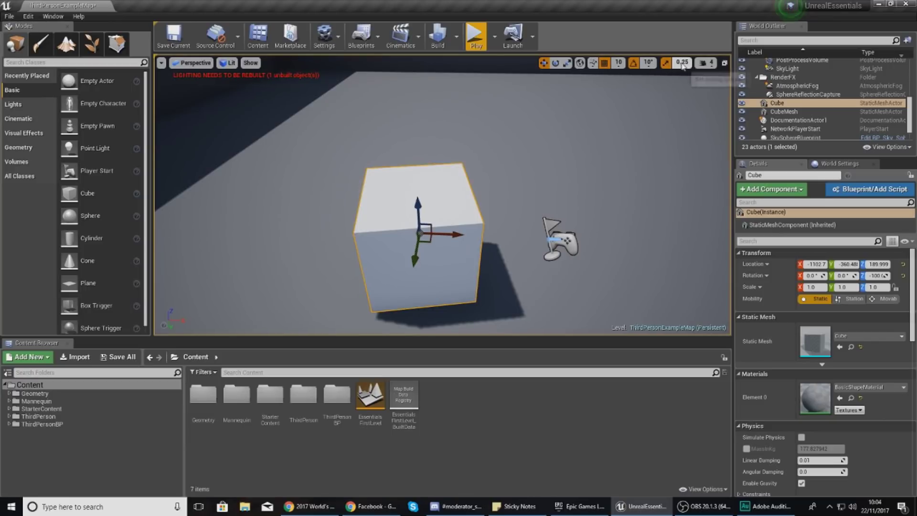
# Turn off position grid snapping and move the cube smoothly along X to about -1132
pyautogui.click(605, 66)
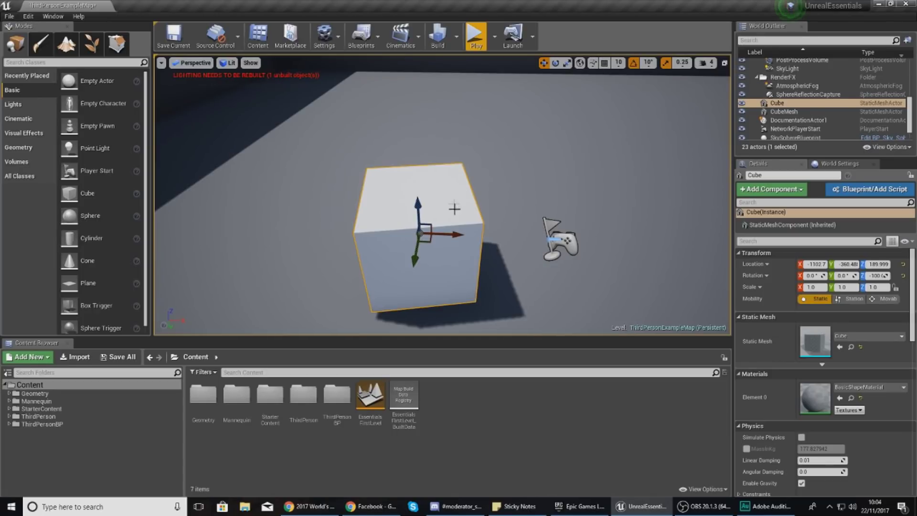
pyautogui.moveTo(451, 234); pyautogui.dragTo(419, 264)
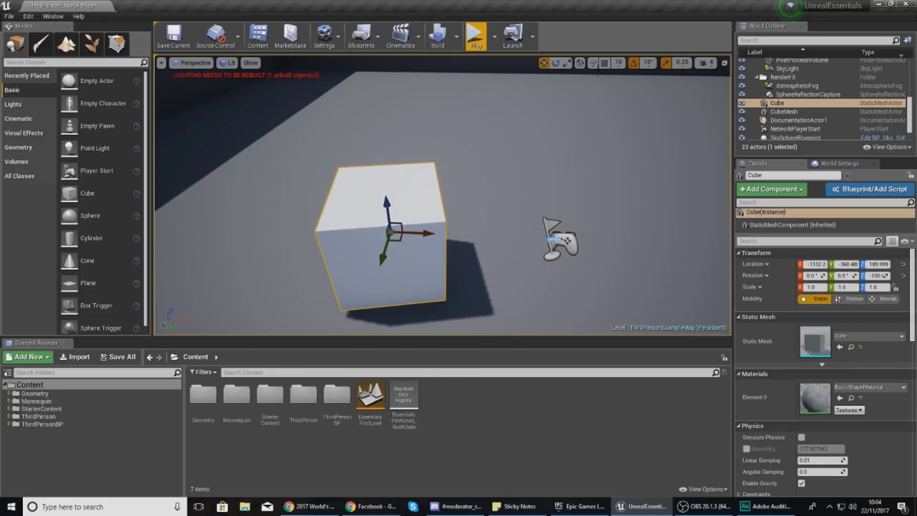
# Turn position grid snapping back on with a snap size of 100 and try moving the cube along X
pyautogui.click(618, 66)
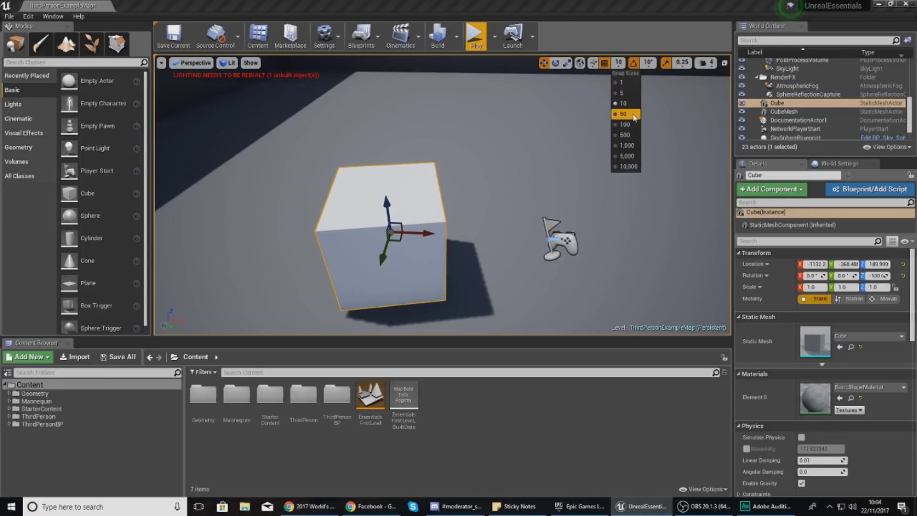
pyautogui.click(626, 124)
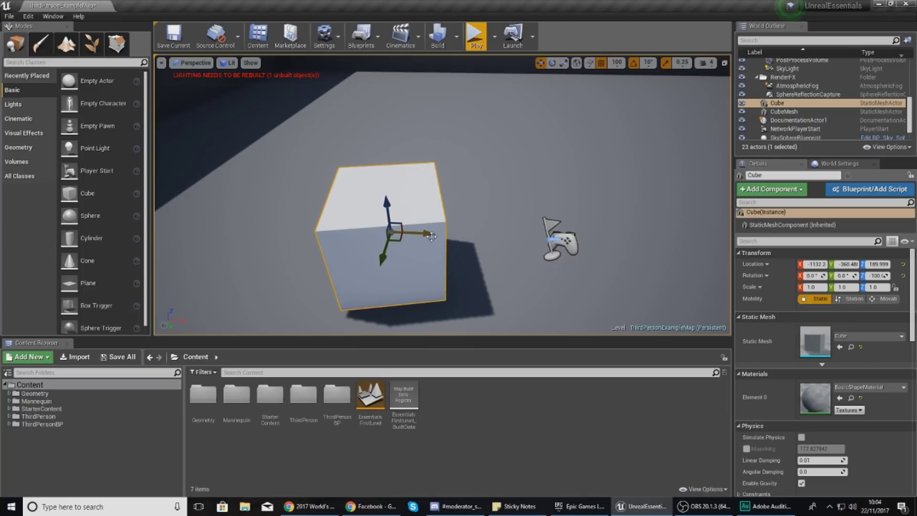
pyautogui.moveTo(432, 237); pyautogui.dragTo(426, 273)
pyautogui.moveTo(530, 164); pyautogui.dragTo(486, 208, button='right')
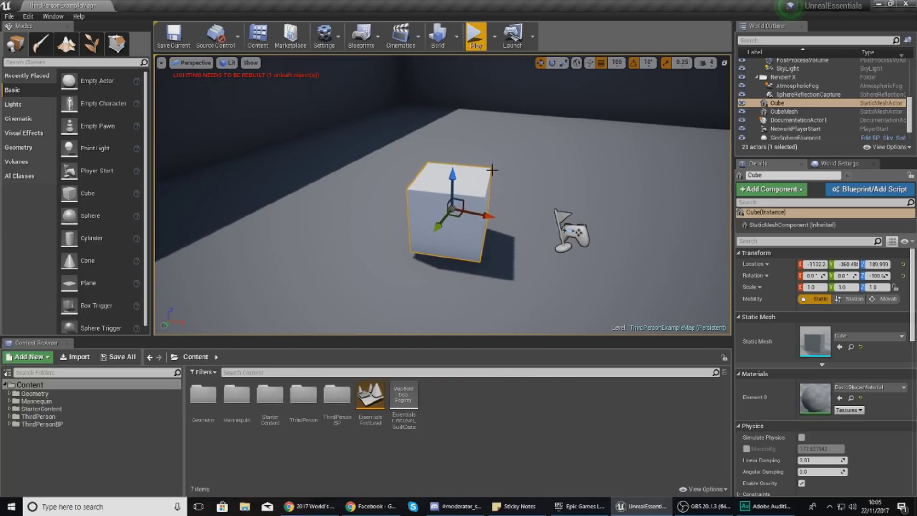
# Switch to rotate mode and rotate the cube to about X 9.4°, Y 3.4° and Z 70.3°
pyautogui.press('e')
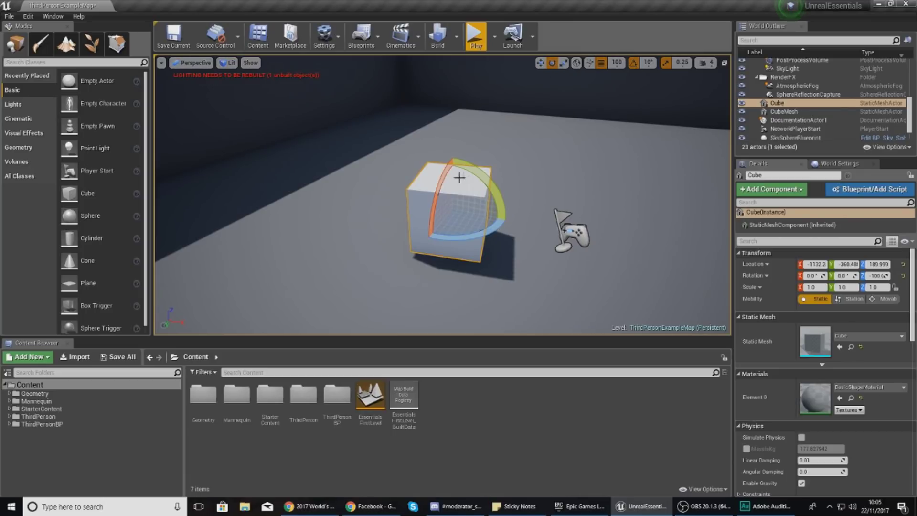
pyautogui.press('d')
pyautogui.moveTo(368, 259); pyautogui.dragTo(382, 258, button='right')
pyautogui.moveTo(360, 250); pyautogui.dragTo(369, 226)
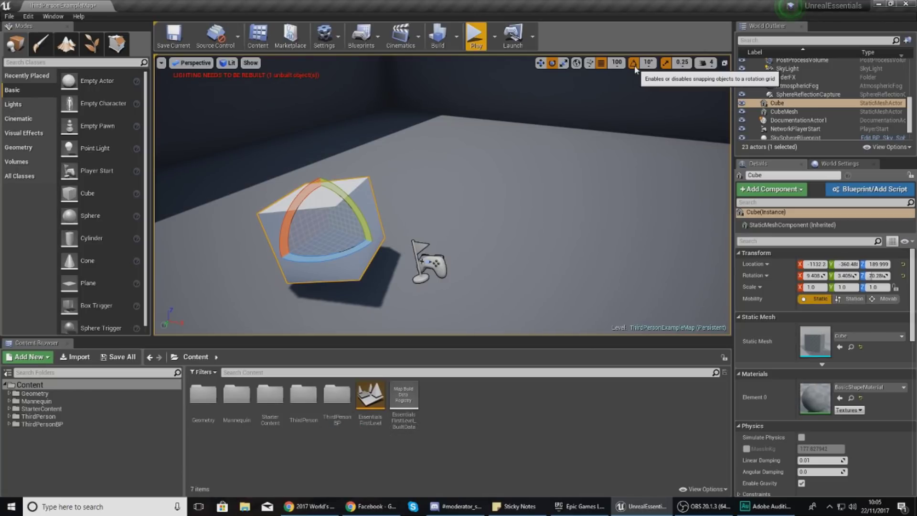
# With rotation snapping off, rotate the cube smoothly about its vertical axis to about Z 98.5°
pyautogui.moveTo(333, 239); pyautogui.dragTo(442, 238)
pyautogui.moveTo(454, 236)
pyautogui.mouseDown(button='right')
pyautogui.moveTo(382, 248)
pyautogui.moveTo(454, 236)
pyautogui.mouseUp(button='right')
pyautogui.press('w')
pyautogui.press('s')
pyautogui.press('w')
pyautogui.moveTo(471, 218); pyautogui.dragTo(483, 225)
# Switch to scale mode and scale the cube uniformly to 1.25
pyautogui.click(564, 63)
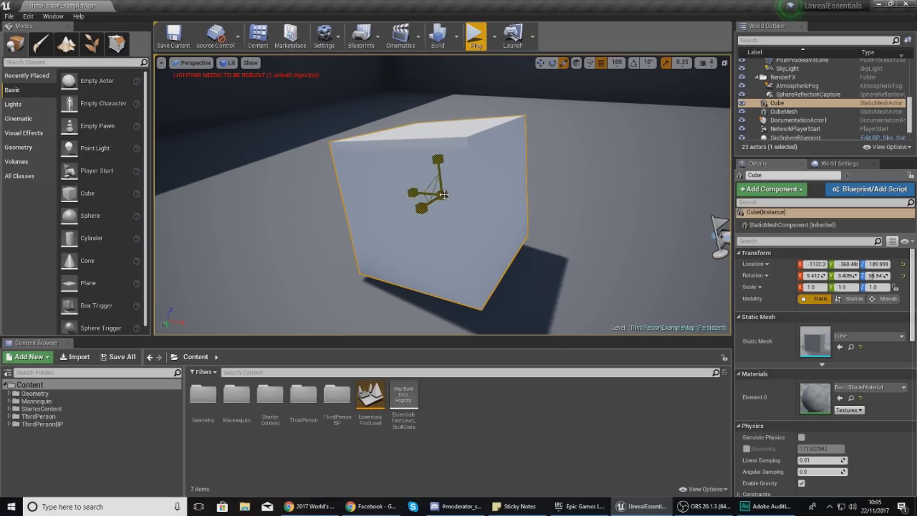
pyautogui.moveTo(445, 194)
pyautogui.mouseDown()
pyautogui.moveTo(420, 224)
pyautogui.moveTo(473, 162)
pyautogui.moveTo(420, 222)
pyautogui.moveTo(452, 187)
pyautogui.mouseUp()
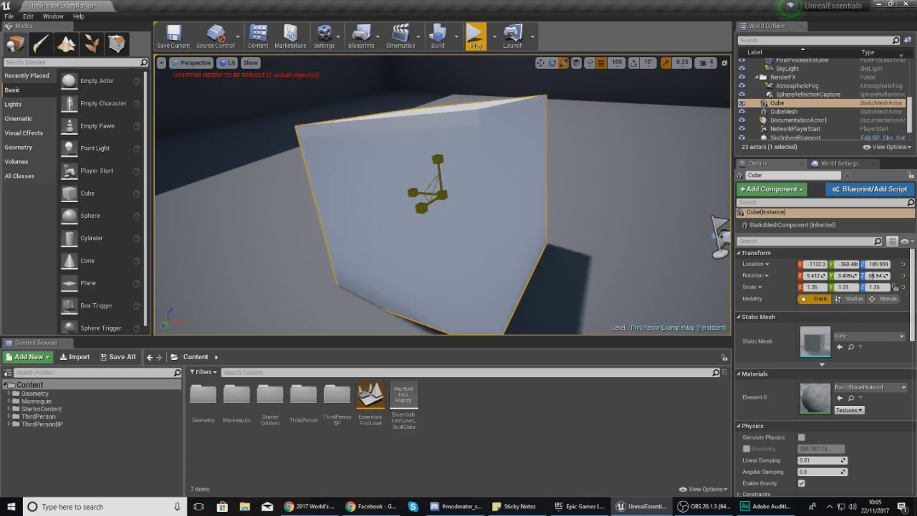
# Try stretching the cube along X to a scale of 7.5 and undo the stretch
pyautogui.moveTo(504, 215); pyautogui.dragTo(398, 190, button='right')
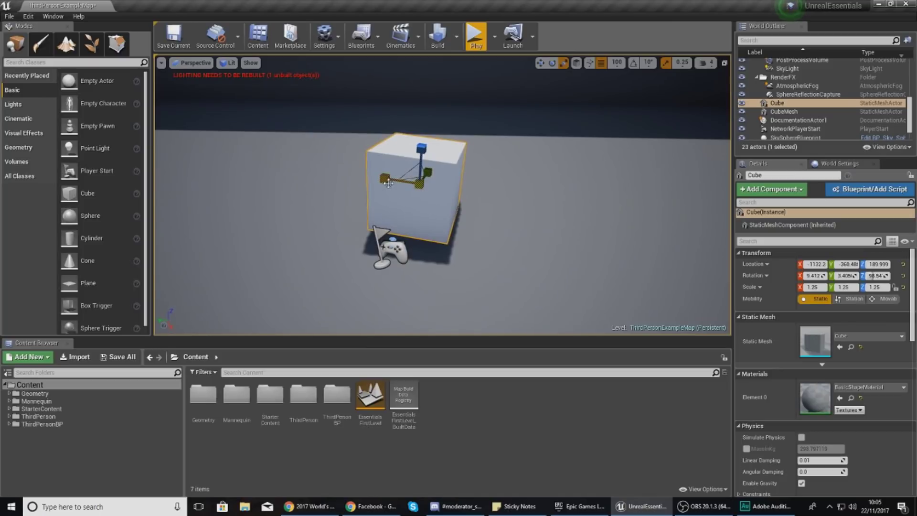
pyautogui.moveTo(388, 183); pyautogui.dragTo(310, 175)
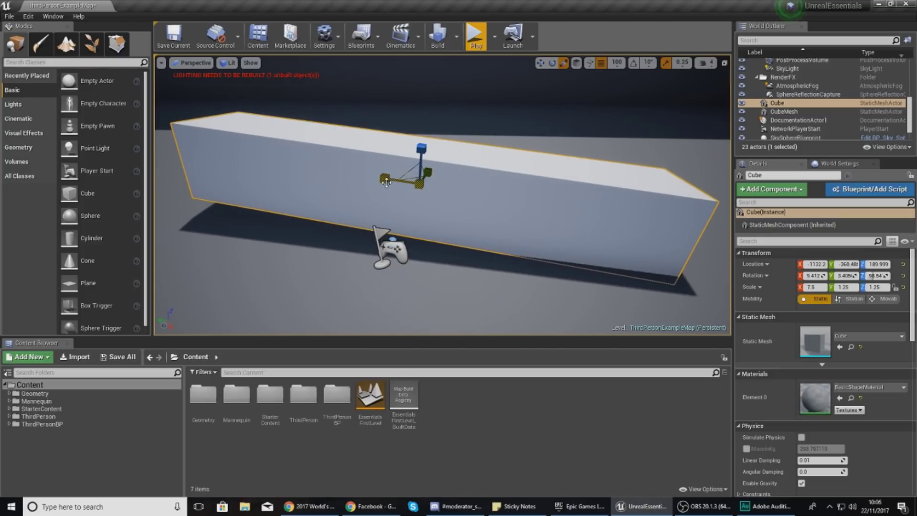
pyautogui.hotkey('ctrl', 'z')
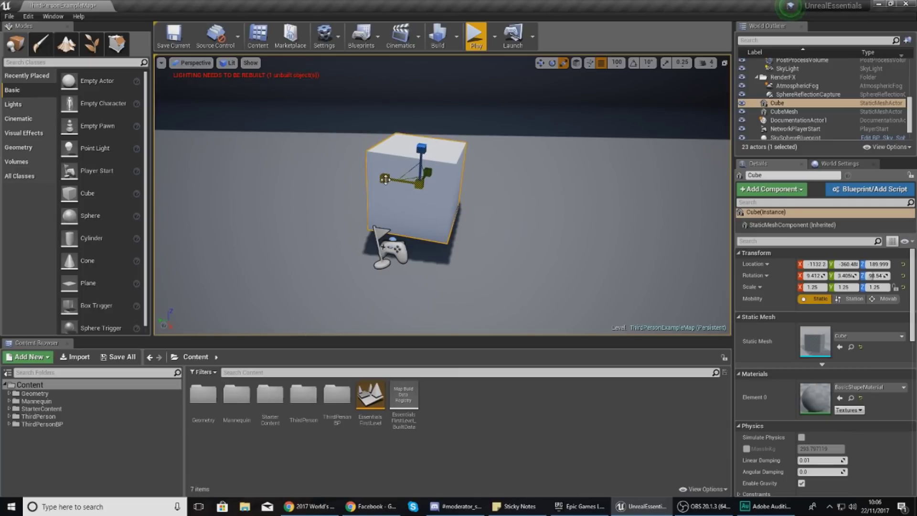
# With scale snapping off, stretch the cube along X to a scale of about 1.86
pyautogui.moveTo(385, 179)
pyautogui.mouseDown()
pyautogui.moveTo(277, 176)
pyautogui.moveTo(370, 178)
pyautogui.mouseUp()
pyautogui.moveTo(370, 178); pyautogui.dragTo(532, 237, button='right')
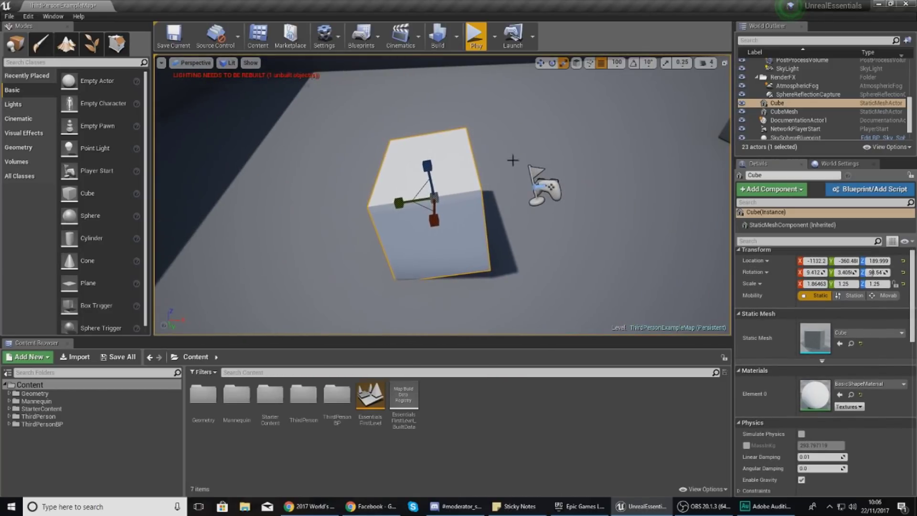
# Switch to translate mode and move the cube in 100-unit jumps to about X -832 and Z 290
pyautogui.click(540, 63)
pyautogui.keyDown('alt'); pyautogui.moveTo(459, 196); pyautogui.dragTo(641, 173); pyautogui.keyUp('alt')
pyautogui.moveTo(638, 165); pyautogui.dragTo(654, 154, button='right')
pyautogui.moveTo(614, 155); pyautogui.dragTo(628, 119)
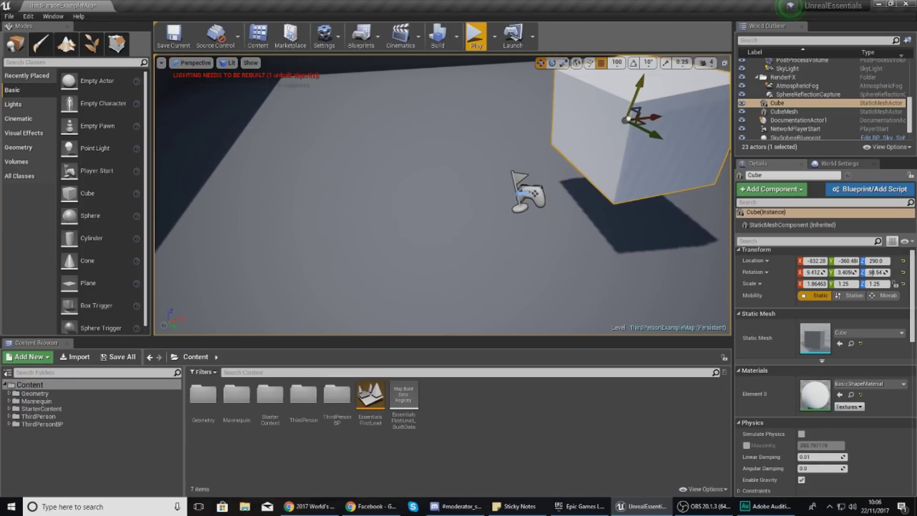
# Try moving the cube along the world X axis and return it to its position
pyautogui.moveTo(525, 237)
pyautogui.mouseDown(button='right')
pyautogui.moveTo(587, 211)
pyautogui.moveTo(549, 239)
pyautogui.moveTo(525, 238)
pyautogui.mouseUp(button='right')
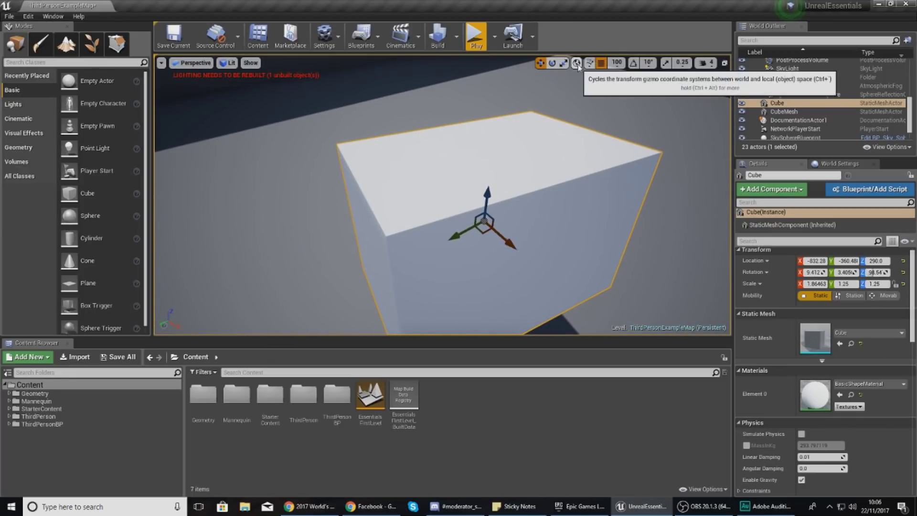
pyautogui.moveTo(467, 261); pyautogui.dragTo(277, 268, button='right')
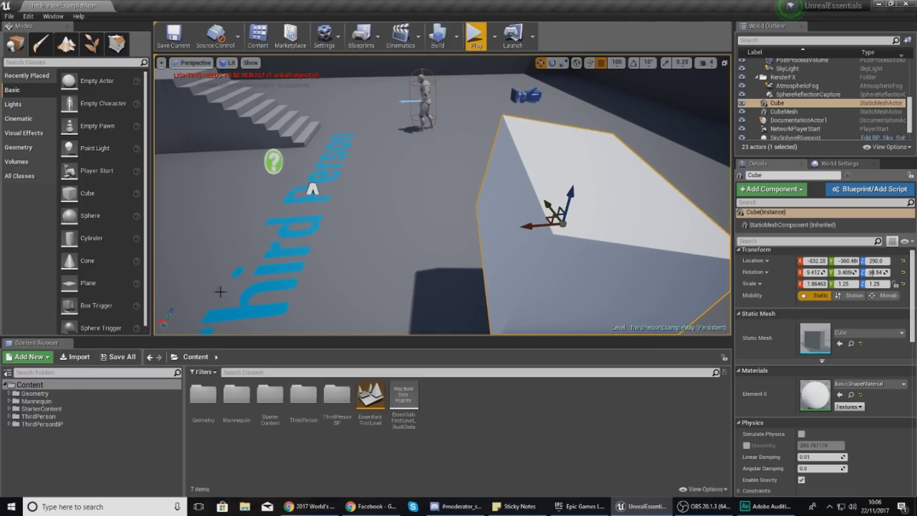
pyautogui.press('f')
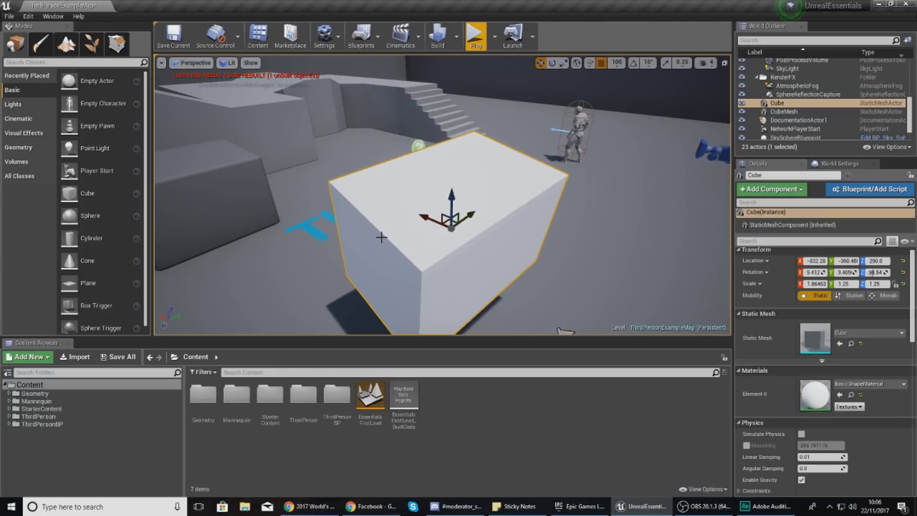
pyautogui.keyDown('alt'); pyautogui.moveTo(475, 246); pyautogui.dragTo(210, 229); pyautogui.keyUp('alt')
pyautogui.keyDown('alt'); pyautogui.moveTo(427, 229); pyautogui.dragTo(473, 254); pyautogui.keyUp('alt')
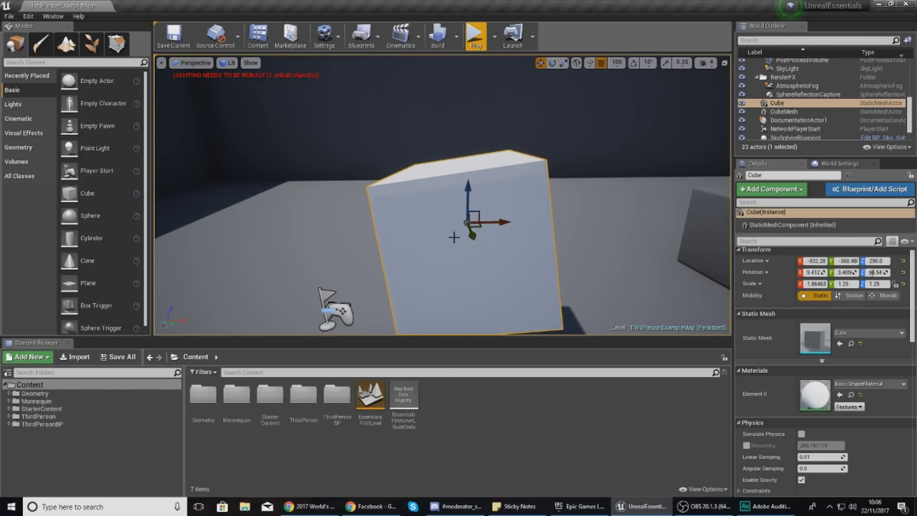
pyautogui.moveTo(495, 220); pyautogui.dragTo(517, 223)
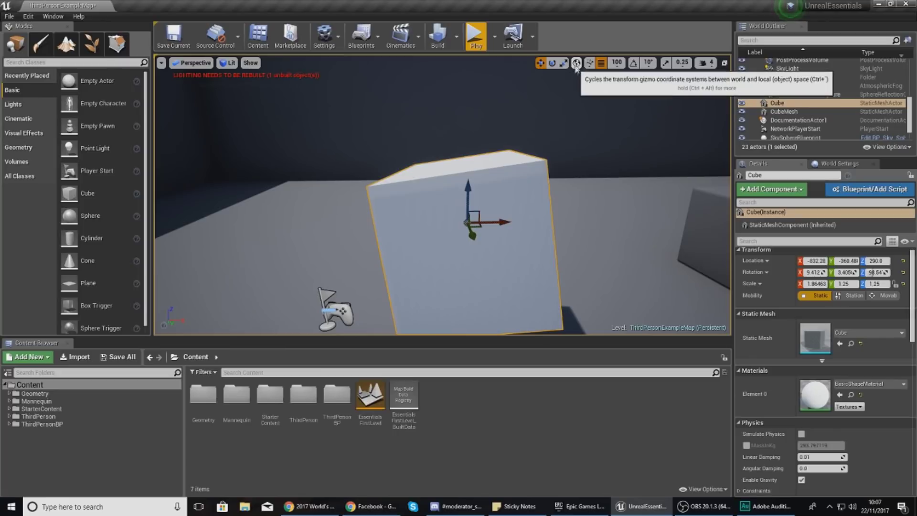
# Switch the transform gizmo to local space and move the cube along its own Y axis to about X -930, Y -374, Z 274
pyautogui.click(577, 64)
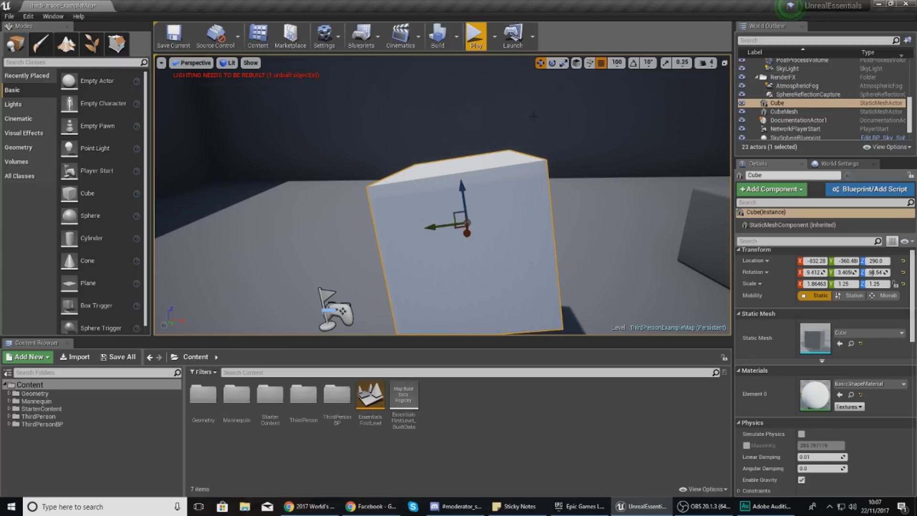
pyautogui.moveTo(434, 228); pyautogui.dragTo(496, 225)
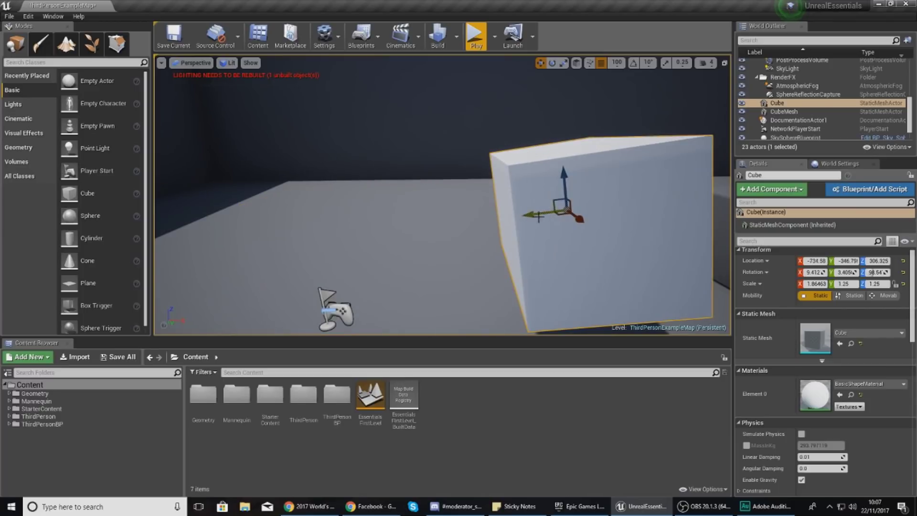
pyautogui.moveTo(529, 219); pyautogui.dragTo(460, 226)
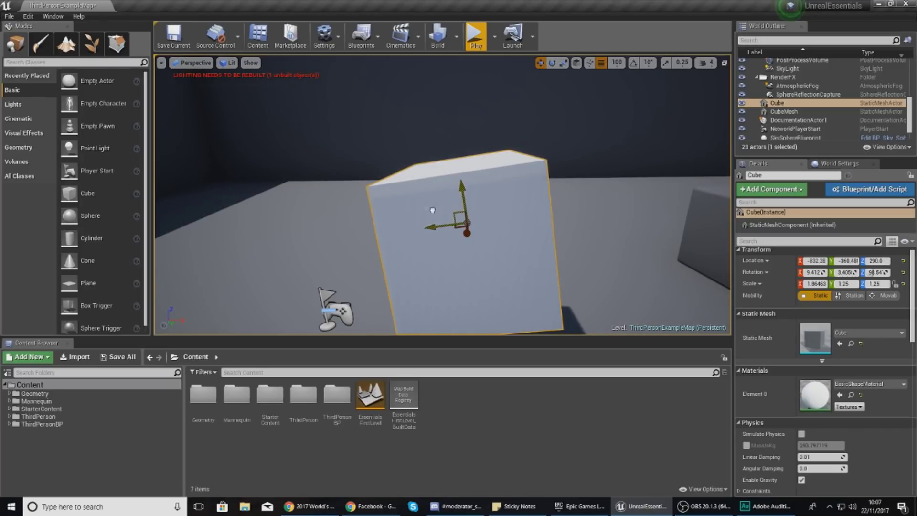
pyautogui.moveTo(432, 211); pyautogui.dragTo(390, 208)
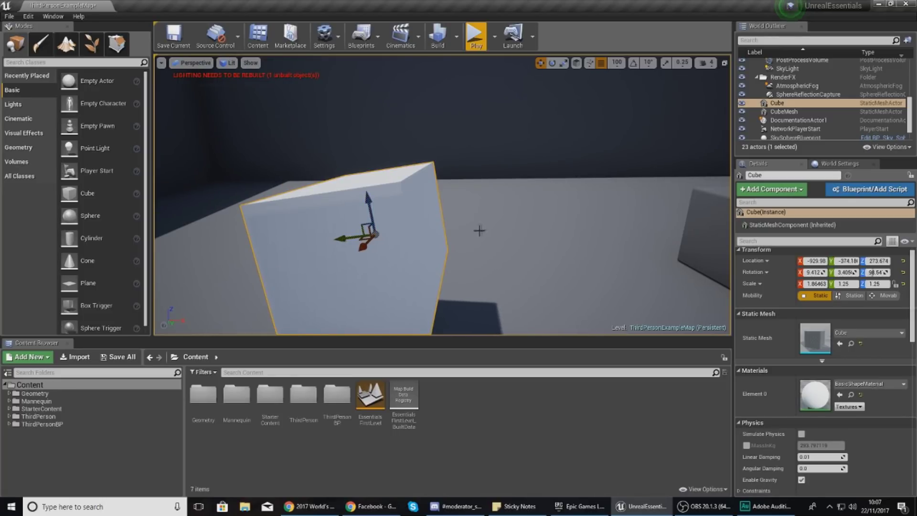
# Place a point light on the floor beside the Third Person text at X -600, Y -100, Z 150
pyautogui.moveTo(480, 231); pyautogui.dragTo(477, 253, button='right')
pyautogui.scroll(-2, 136, 258)
pyautogui.scroll(2, 128, 234)
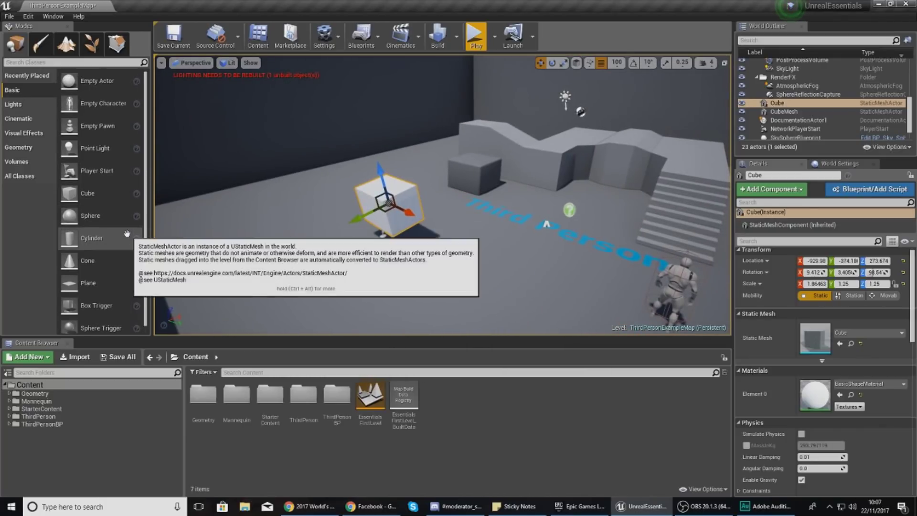
pyautogui.click(13, 104)
pyautogui.moveTo(95, 103); pyautogui.dragTo(508, 224)
# Place an additive cylinder geometry brush on the floor near the cube at X -800, Y -100, Z 200
pyautogui.click(30, 149)
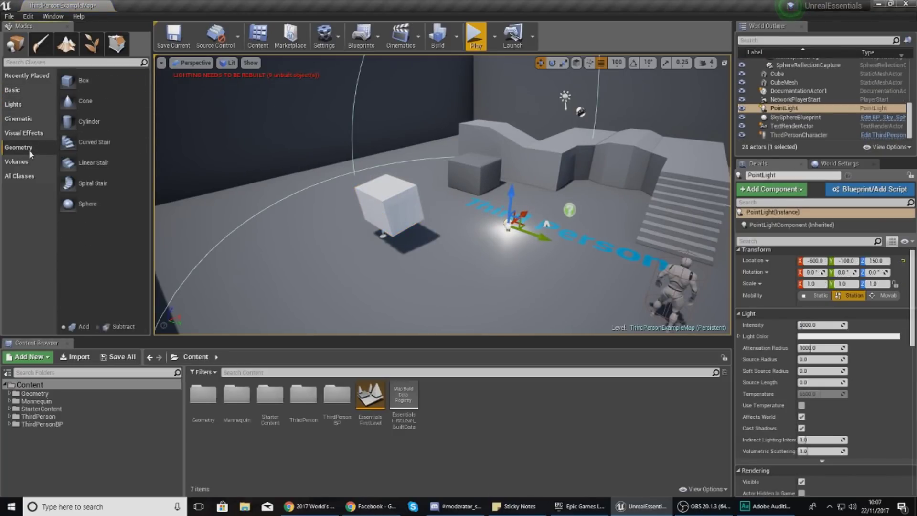
pyautogui.moveTo(84, 130)
pyautogui.mouseDown()
pyautogui.moveTo(144, 167)
pyautogui.moveTo(480, 261)
pyautogui.mouseUp()
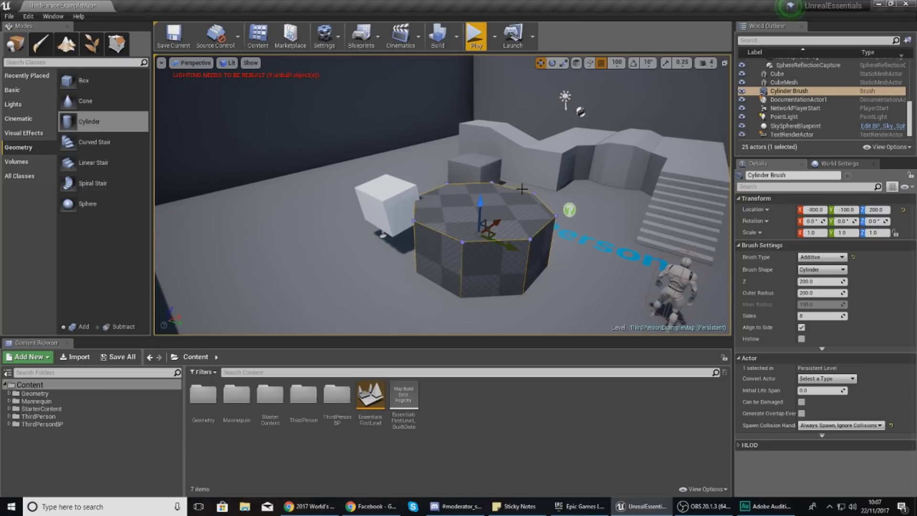
pyautogui.moveTo(480, 234)
pyautogui.mouseDown(button='right')
pyautogui.moveTo(430, 226)
pyautogui.moveTo(392, 243)
pyautogui.mouseUp(button='right')
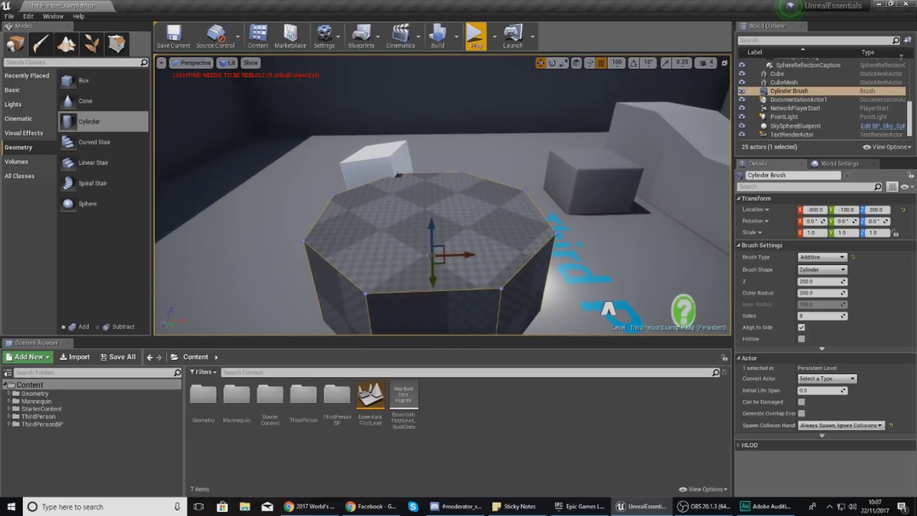